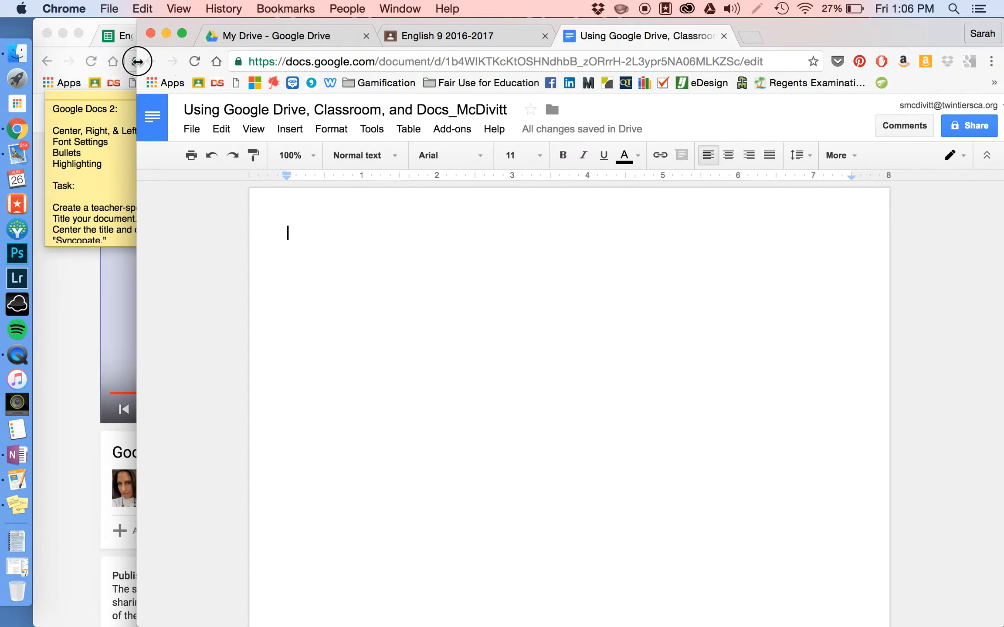
# - Arrange the yellow task note beside the document window, resizing the window so both the note and the page are in view
pyautogui.click(62, 33)
pyautogui.moveTo(145, 164); pyautogui.dragTo(263, 161)
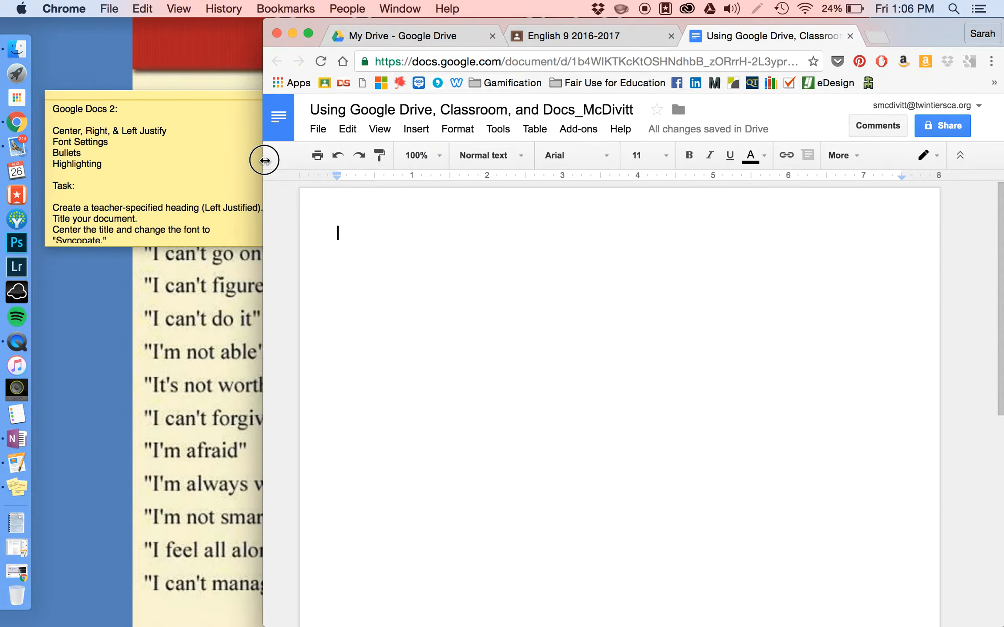
pyautogui.click(172, 96)
pyautogui.moveTo(172, 96)
pyautogui.mouseDown()
pyautogui.moveTo(141, 79)
pyautogui.moveTo(160, 83)
pyautogui.mouseUp()
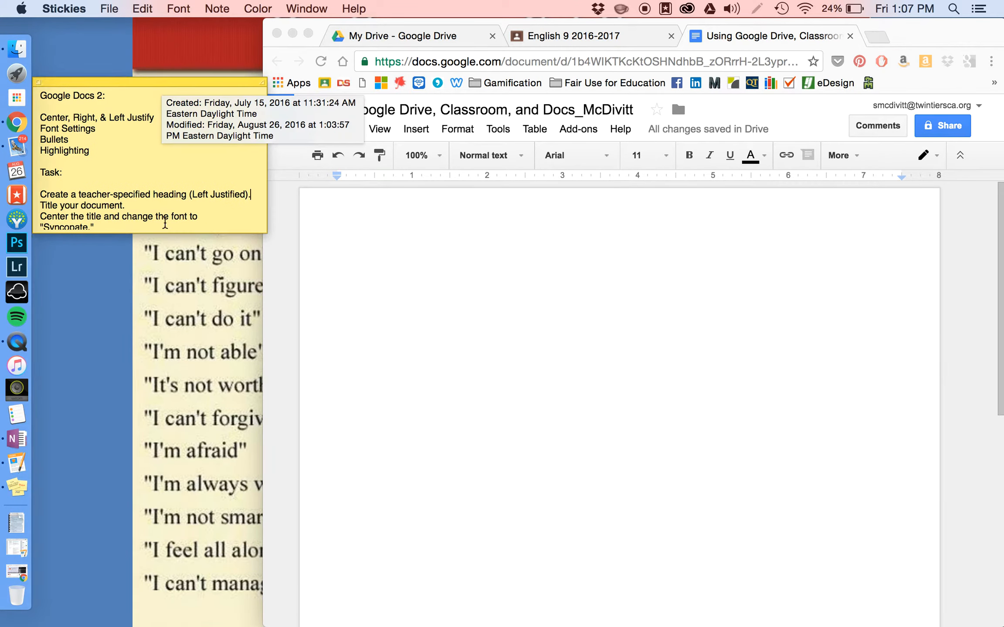
pyautogui.click(404, 268)
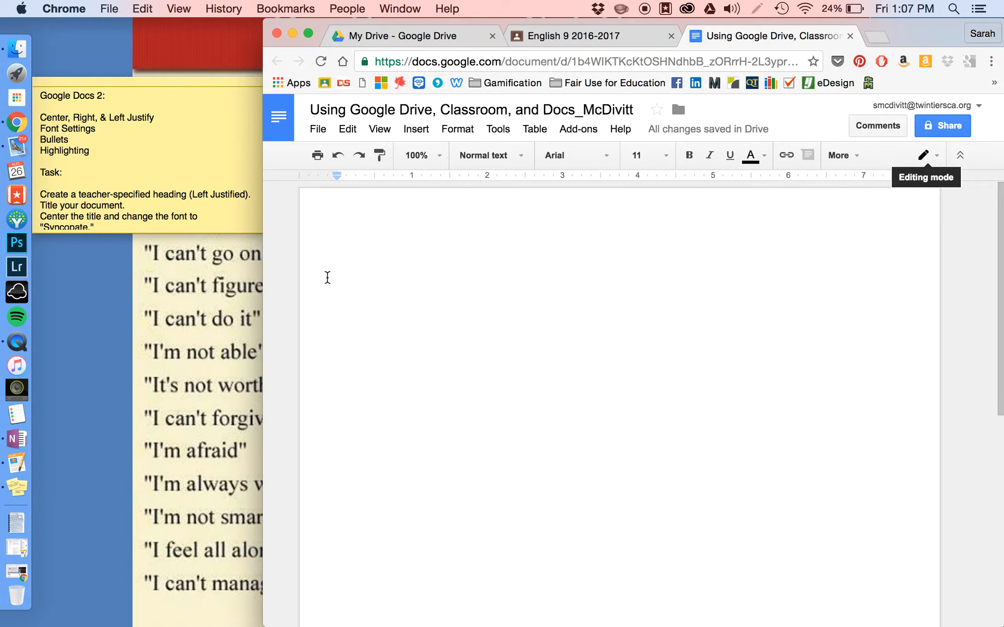
pyautogui.moveTo(264, 279); pyautogui.dragTo(198, 284)
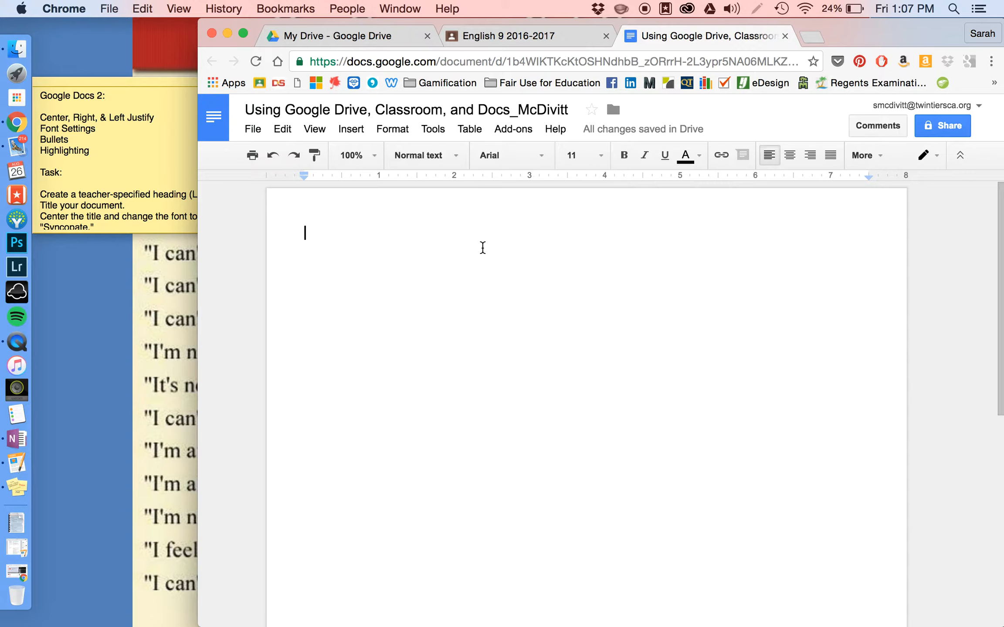
# - Write the first three heading lines: "Your Name", the teacher's name and "English 9"
pyautogui.write('Your ')
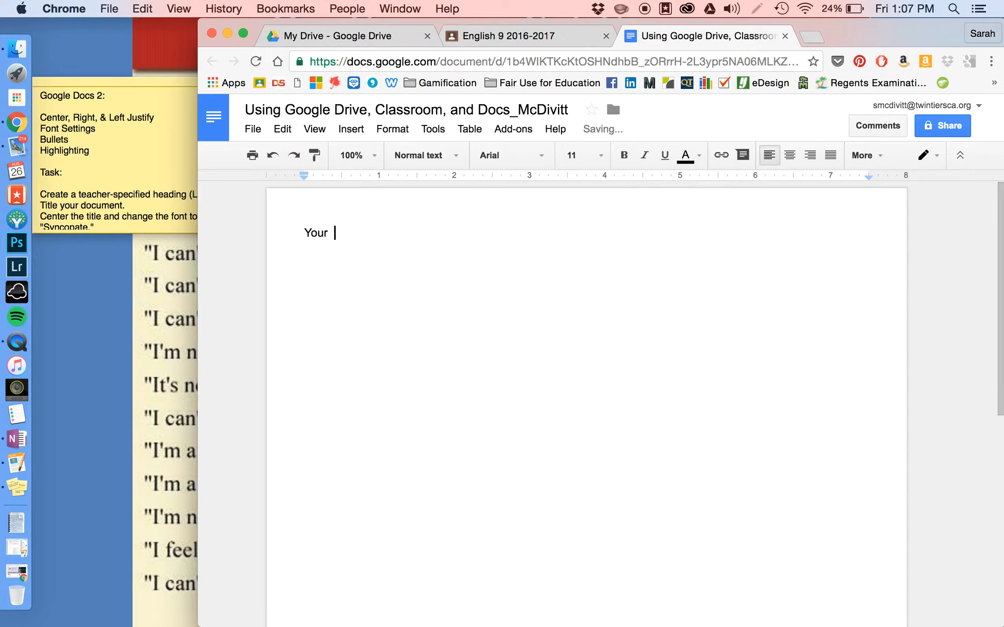
pyautogui.write('Name')
pyautogui.press('Return')
pyautogui.write('Miss McDivitt')
pyautogui.press('Return')
pyautogui.write('English 9')
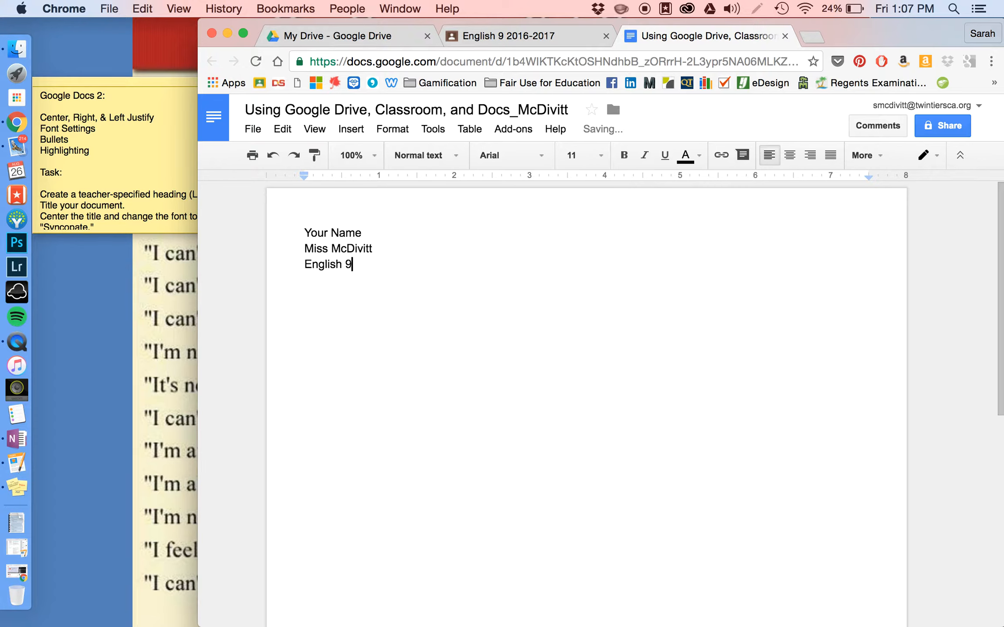
pyautogui.press('Return')
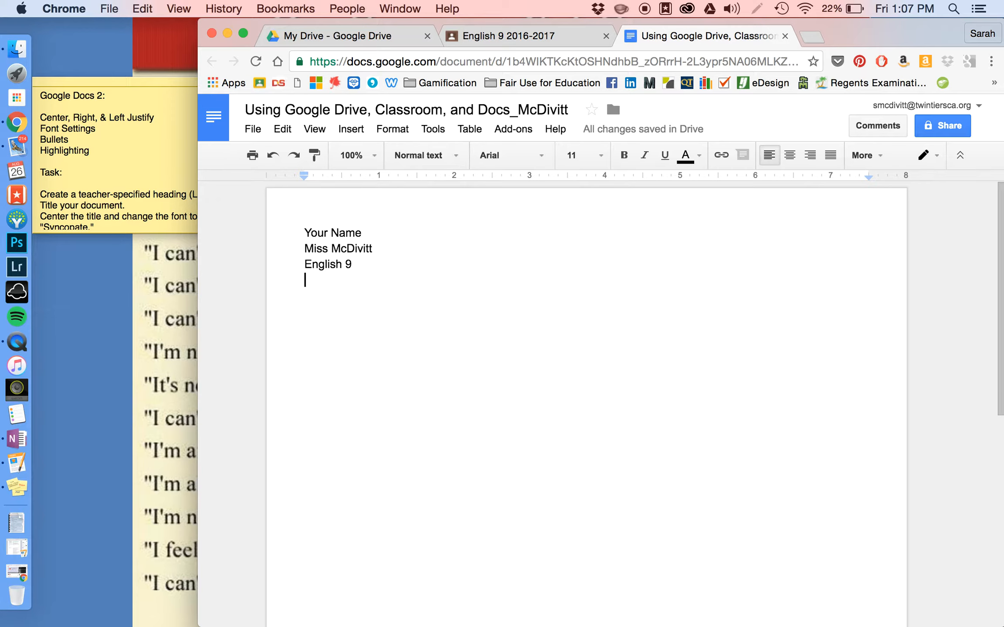
# - Add the date "07 September 2016" as the fourth line of the heading
pyautogui.write('09')
pyautogui.press('BackSpace')
pyautogui.press('BackSpace')
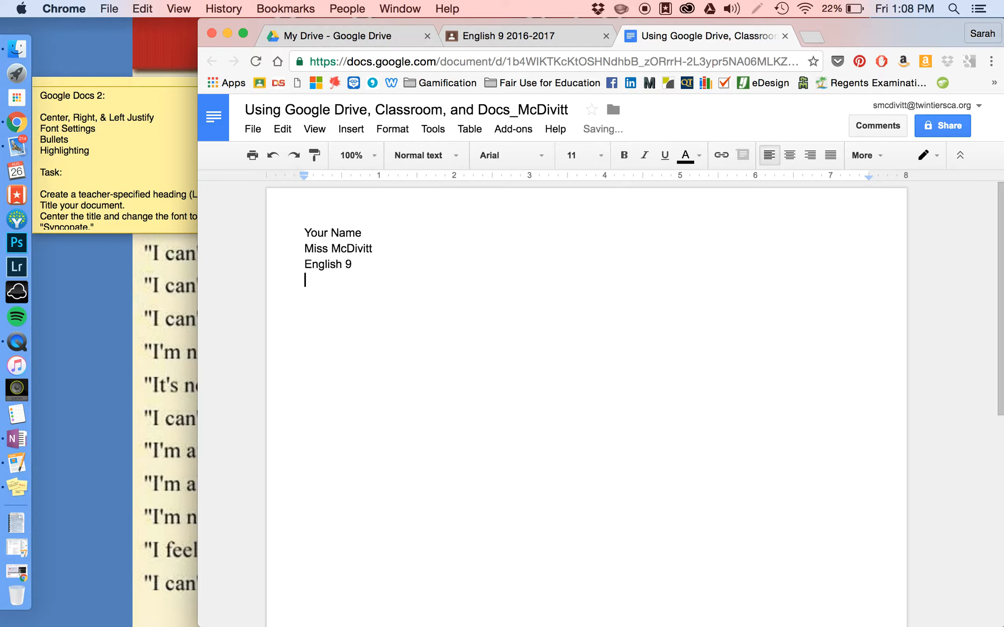
pyautogui.write('09 September ')
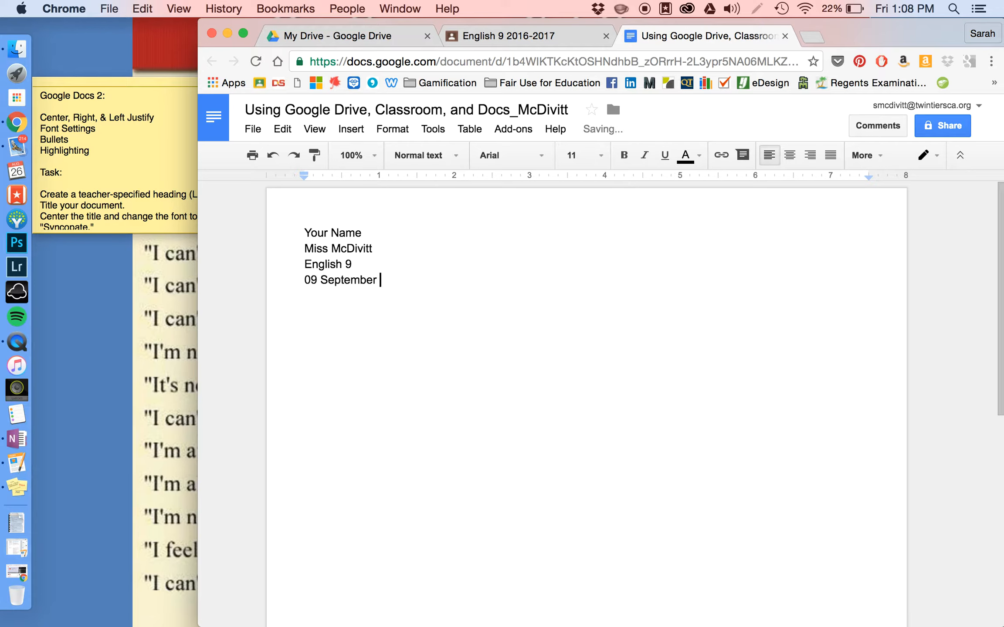
pyautogui.write('2016')
pyautogui.click(313, 280)
pyautogui.press('BackSpace')
pyautogui.write('7')
pyautogui.click(445, 289)
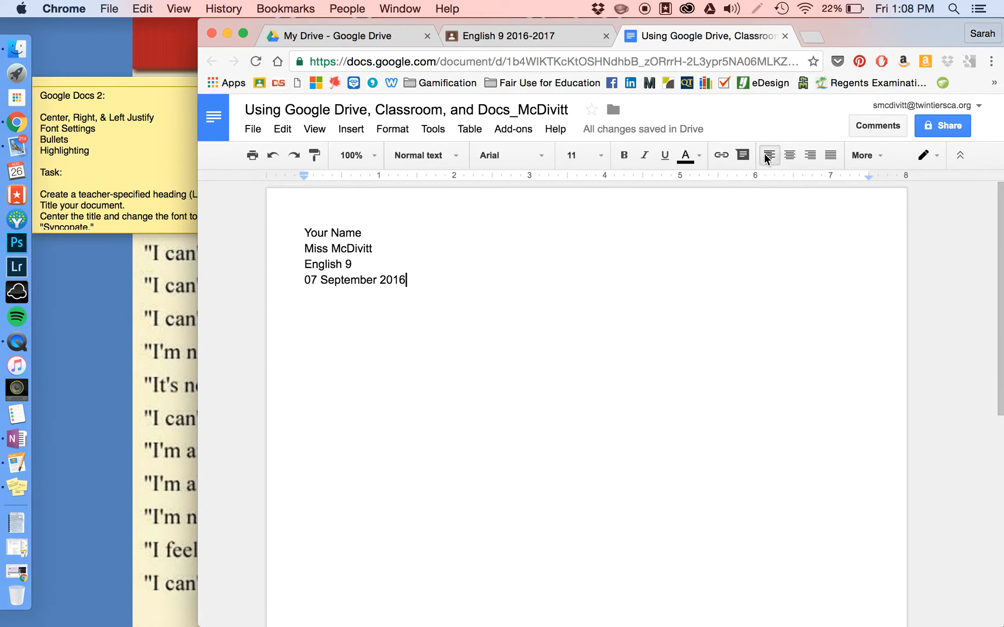
# - Try center, right and justified alignment on the heading lines and return them to left alignment
pyautogui.click(795, 155)
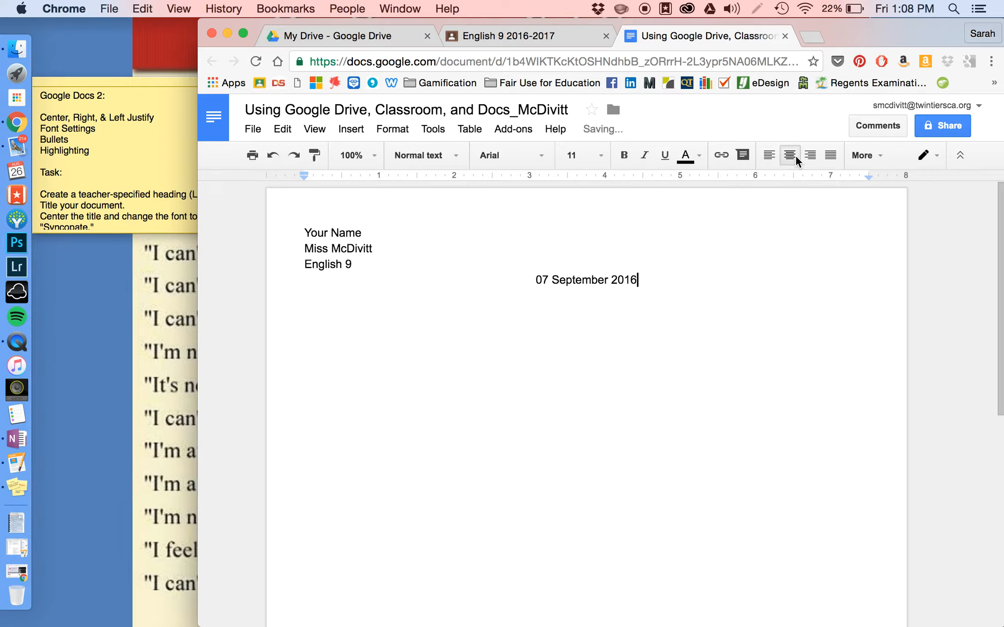
pyautogui.click(770, 155)
pyautogui.moveTo(304, 230); pyautogui.dragTo(409, 285)
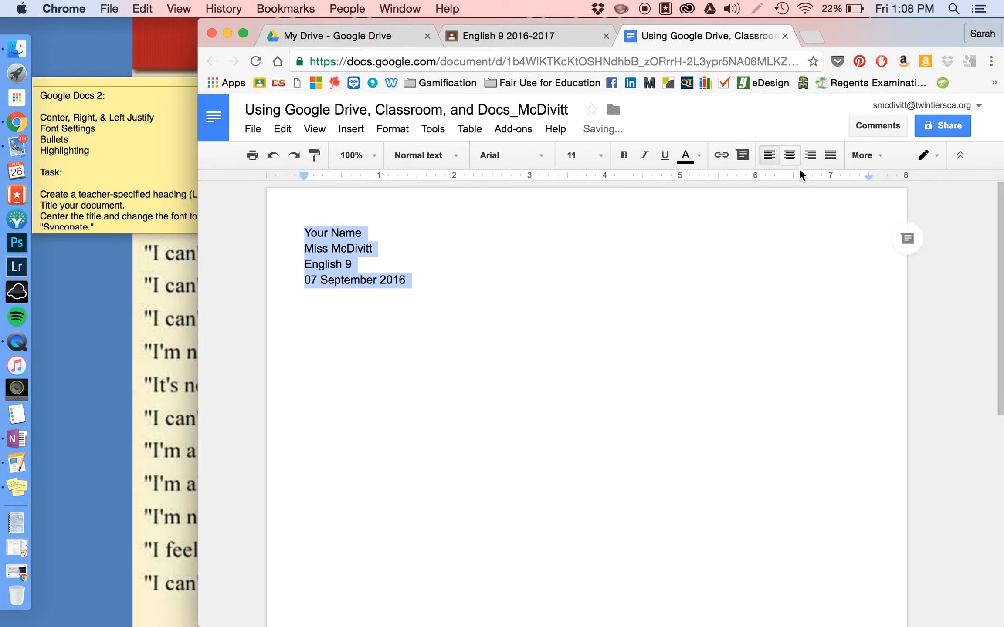
pyautogui.click(788, 157)
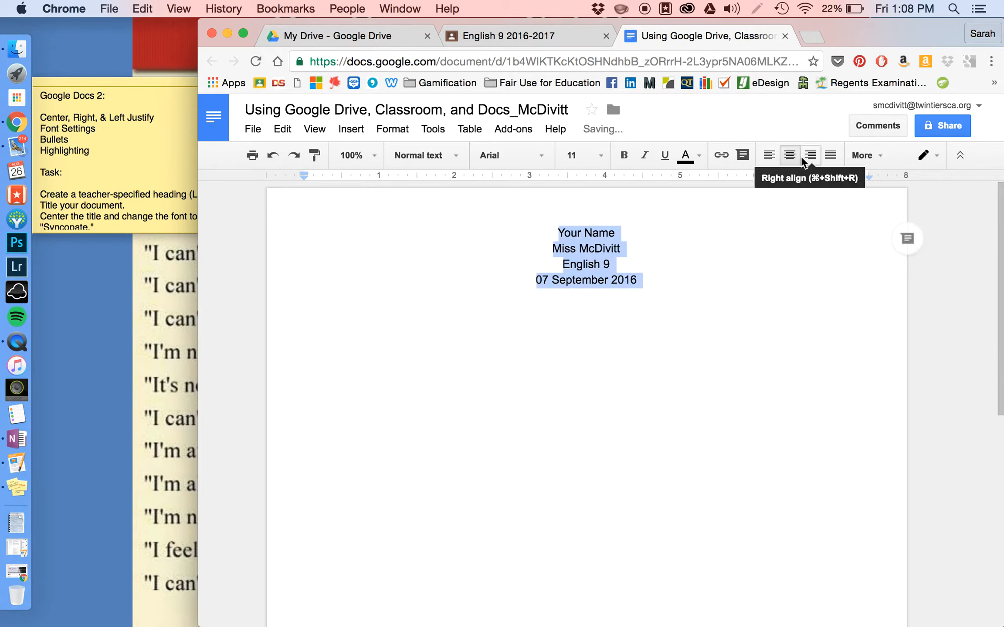
pyautogui.click(801, 155)
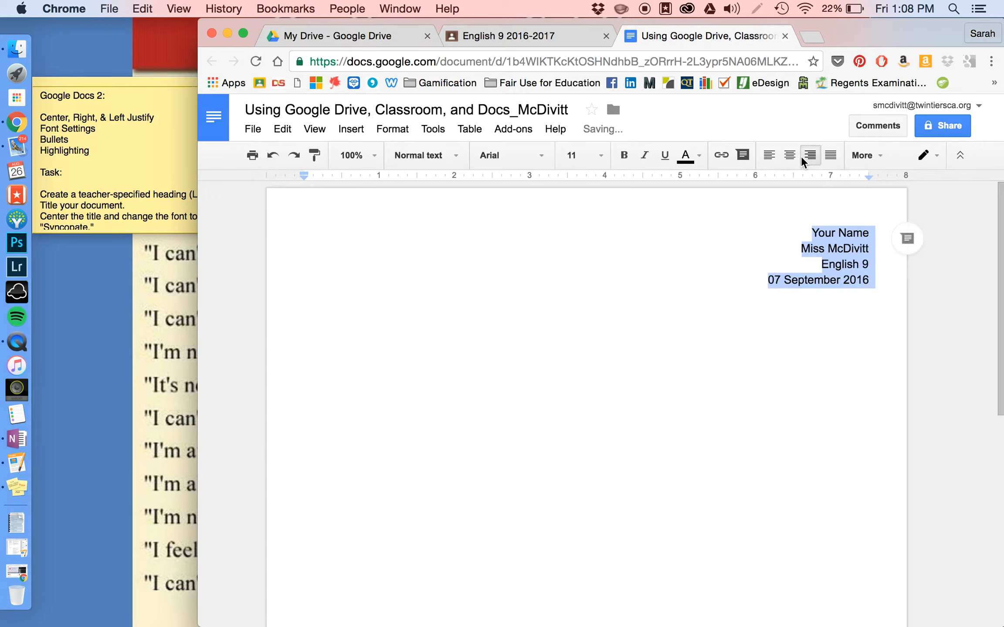
pyautogui.click(837, 154)
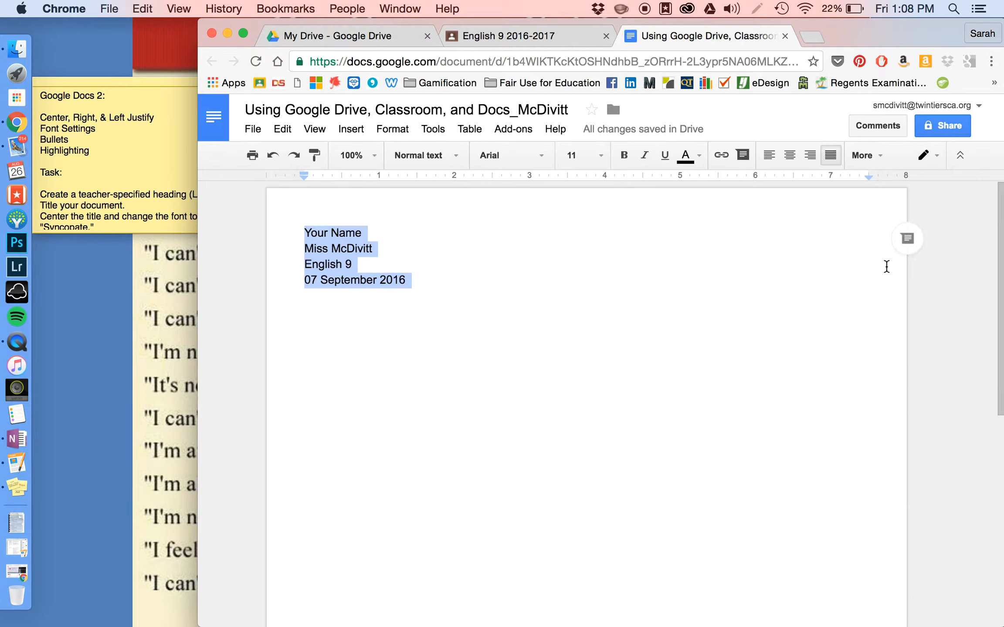
pyautogui.click(831, 153)
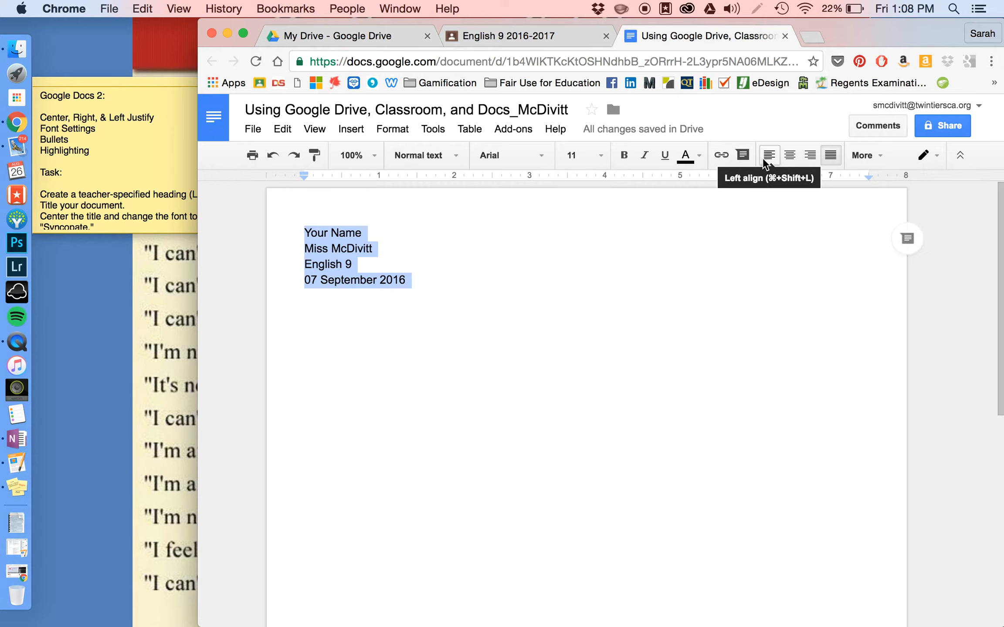
pyautogui.click(763, 157)
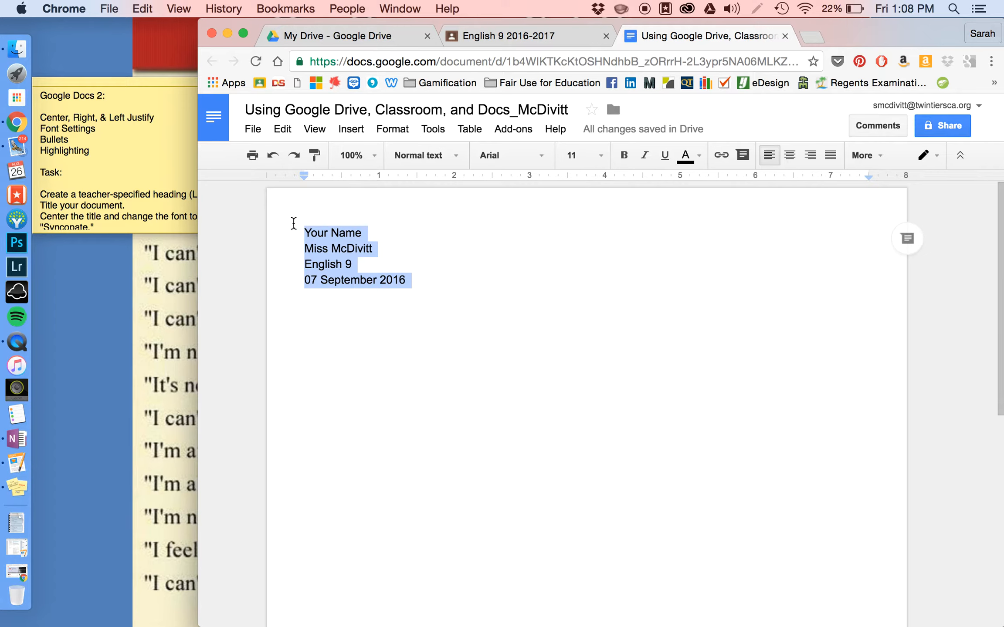
# - Apply the Coming Soon font to all four heading lines
pyautogui.click(322, 236)
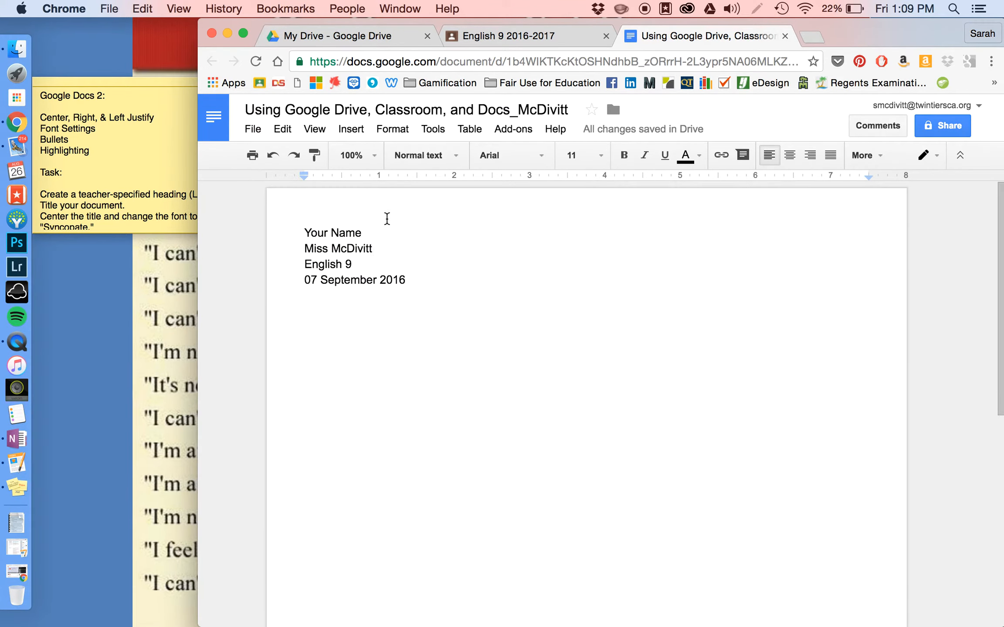
pyautogui.click(531, 155)
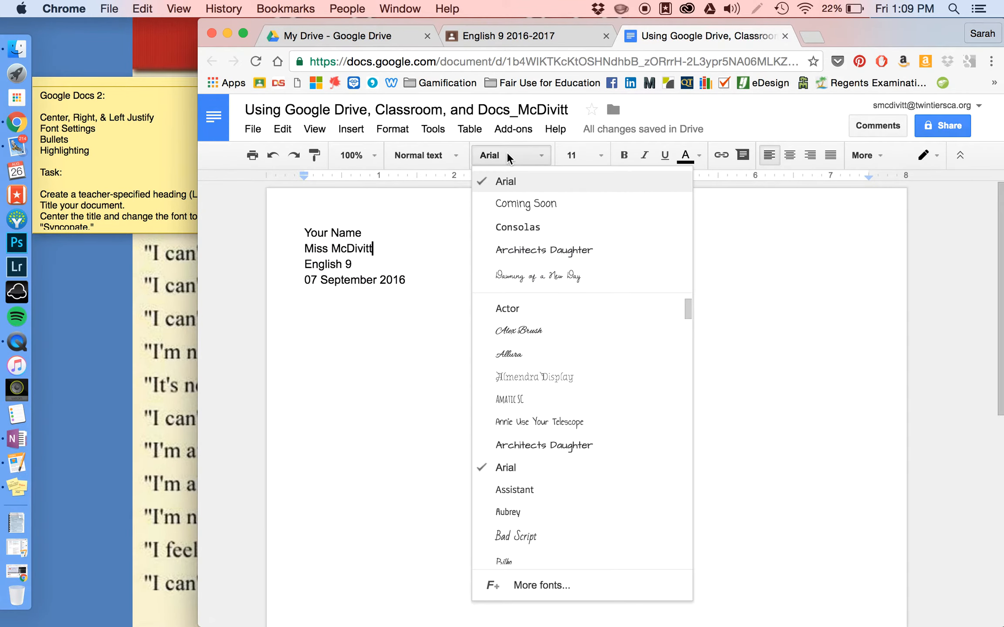
pyautogui.click(518, 205)
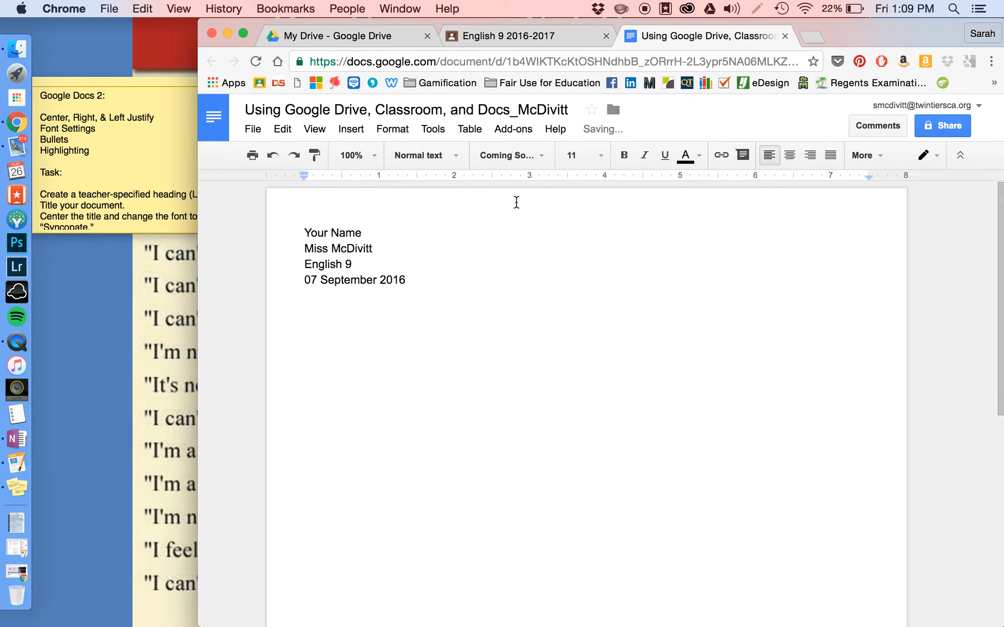
pyautogui.moveTo(302, 234); pyautogui.dragTo(405, 282)
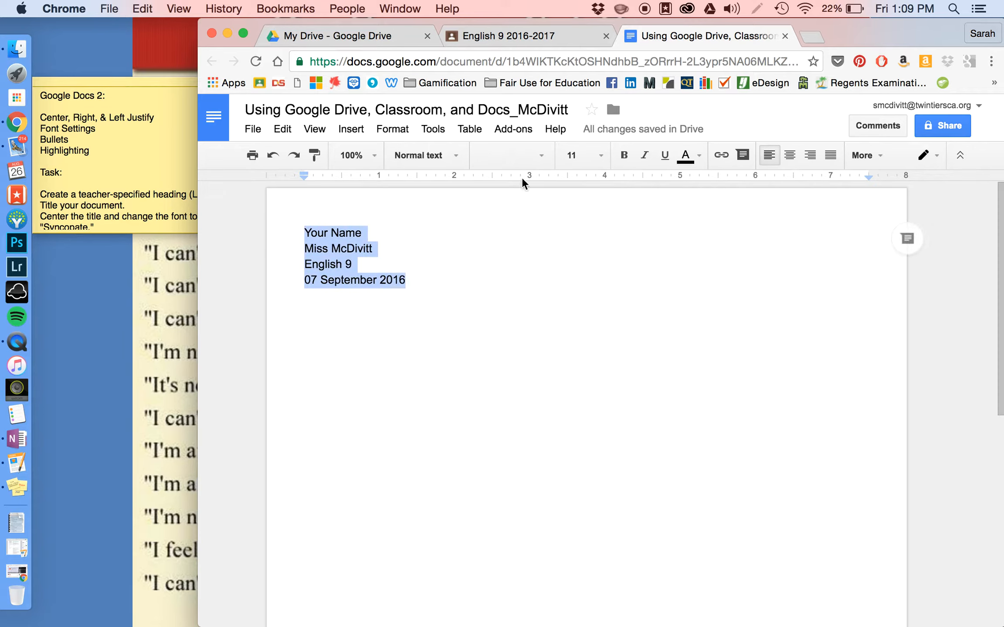
pyautogui.click(544, 148)
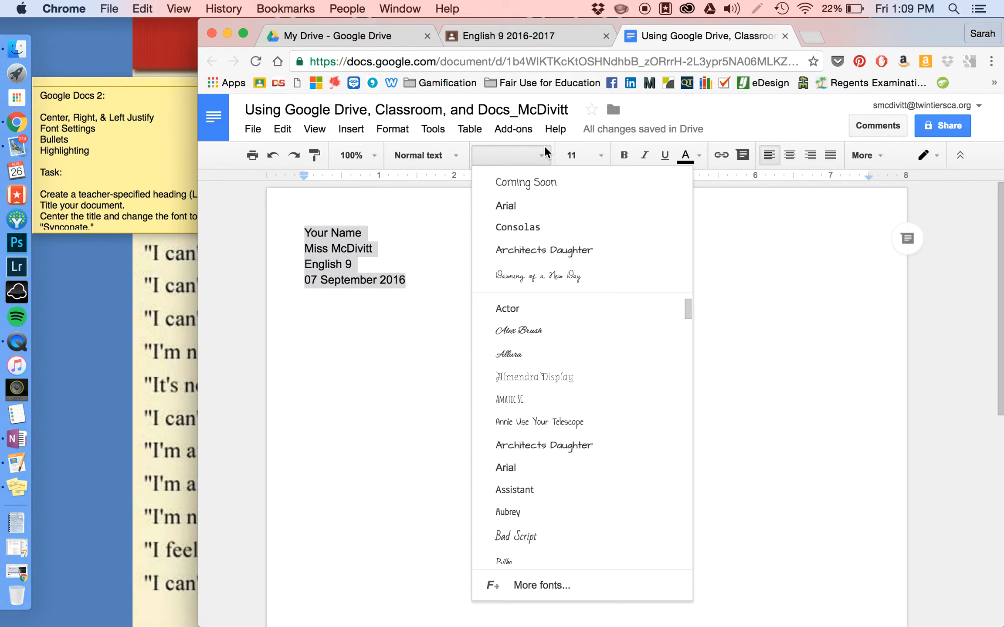
pyautogui.click(539, 191)
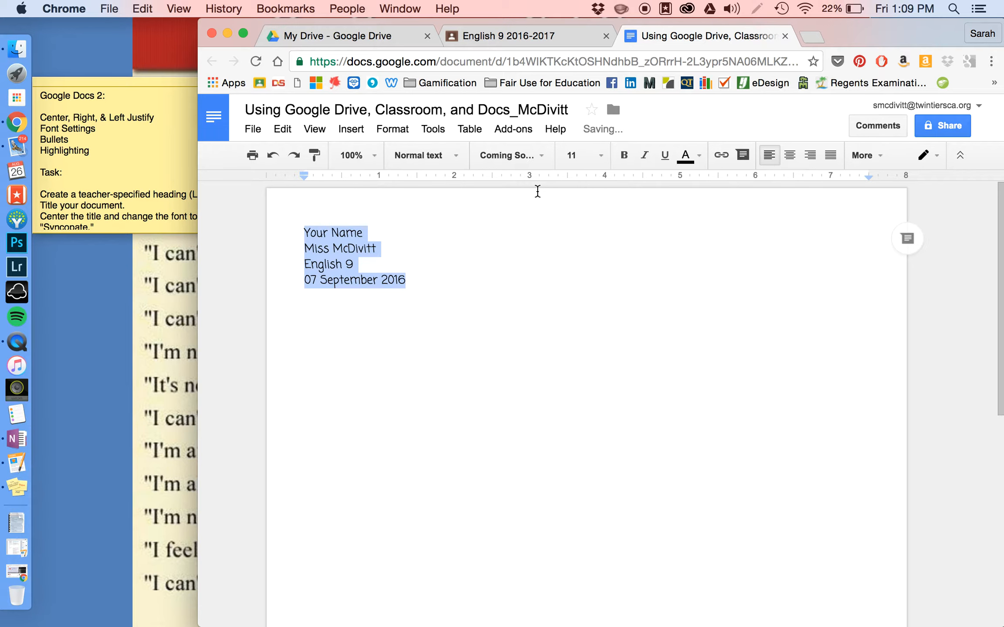
pyautogui.click(539, 158)
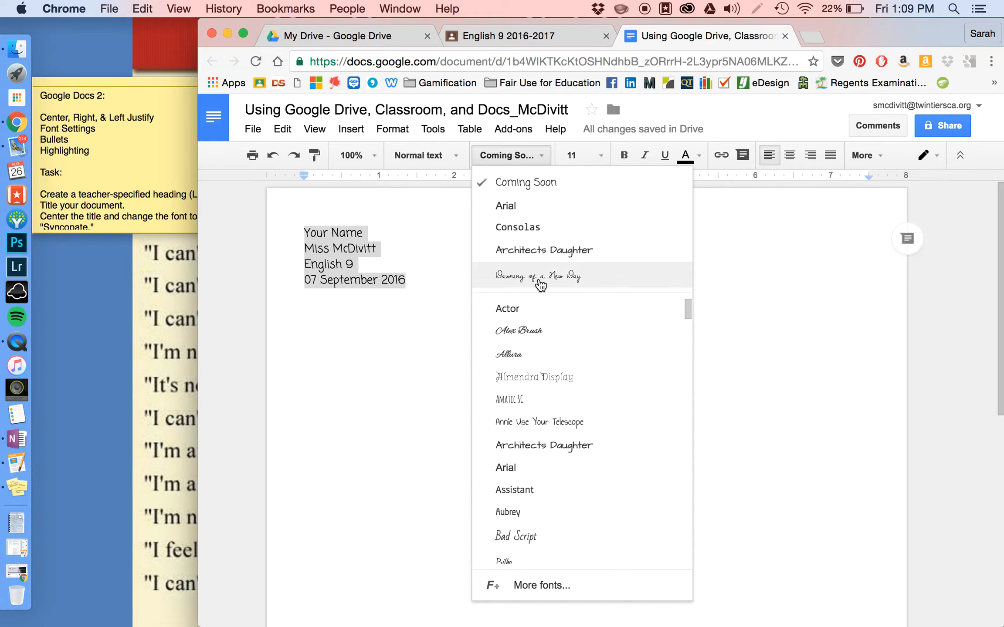
pyautogui.click(542, 594)
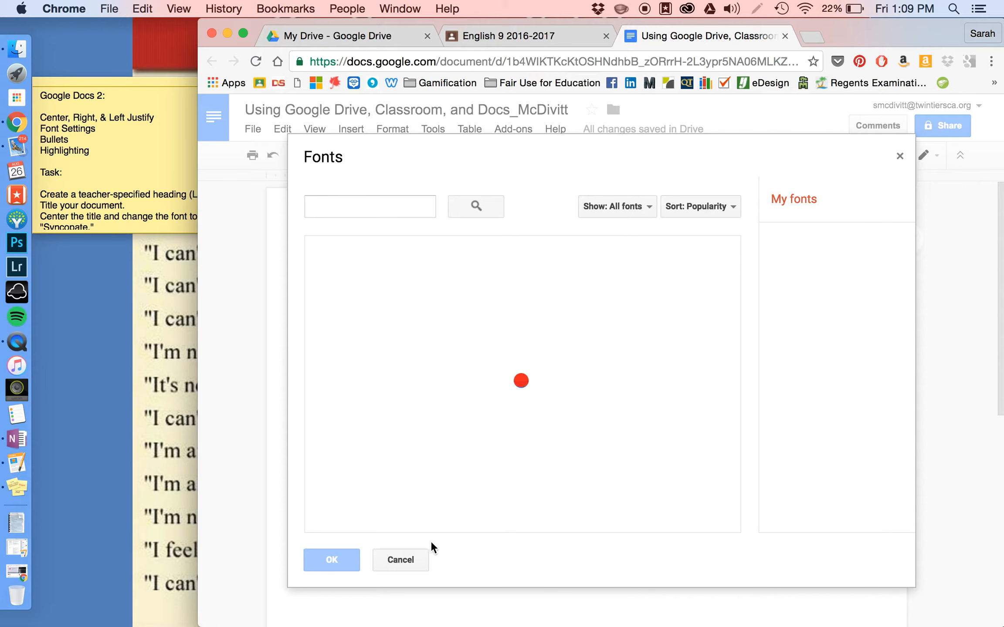
pyautogui.click(391, 563)
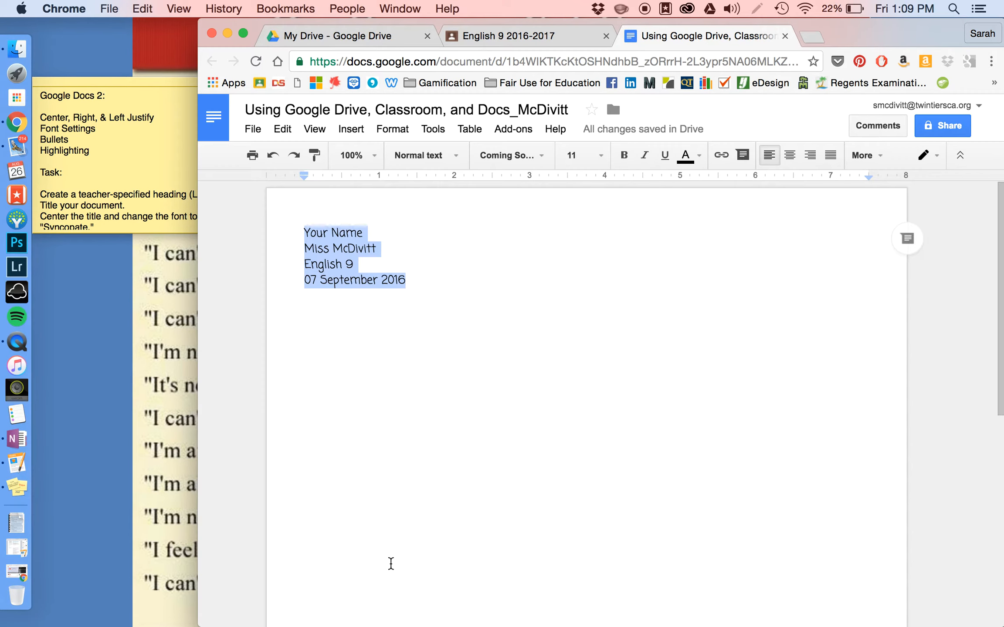
# - Change the font of the selected heading lines to Times New Roman
pyautogui.click(533, 155)
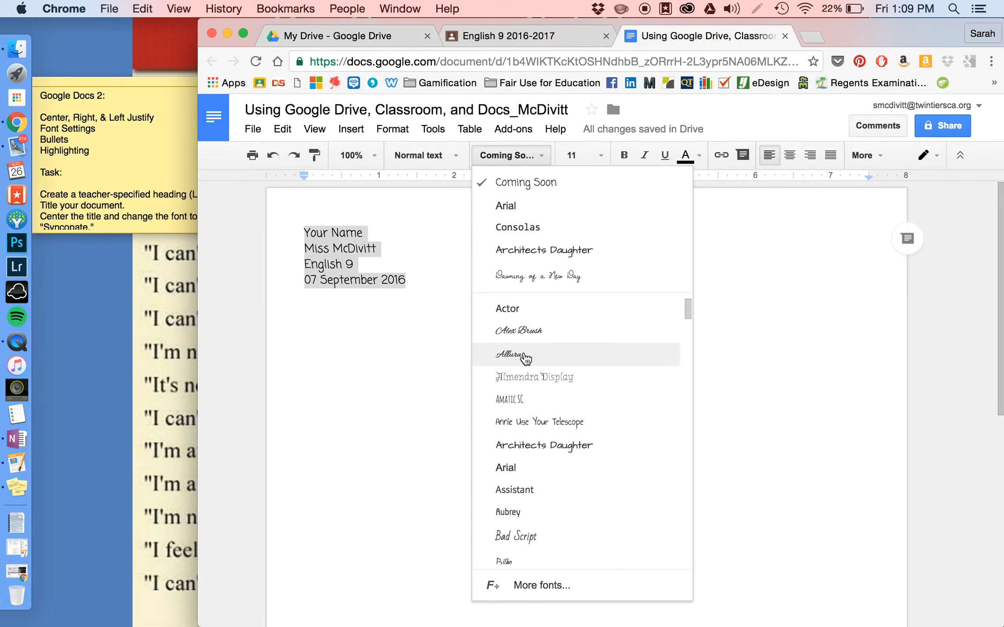
pyautogui.scroll(-15, 526, 358)
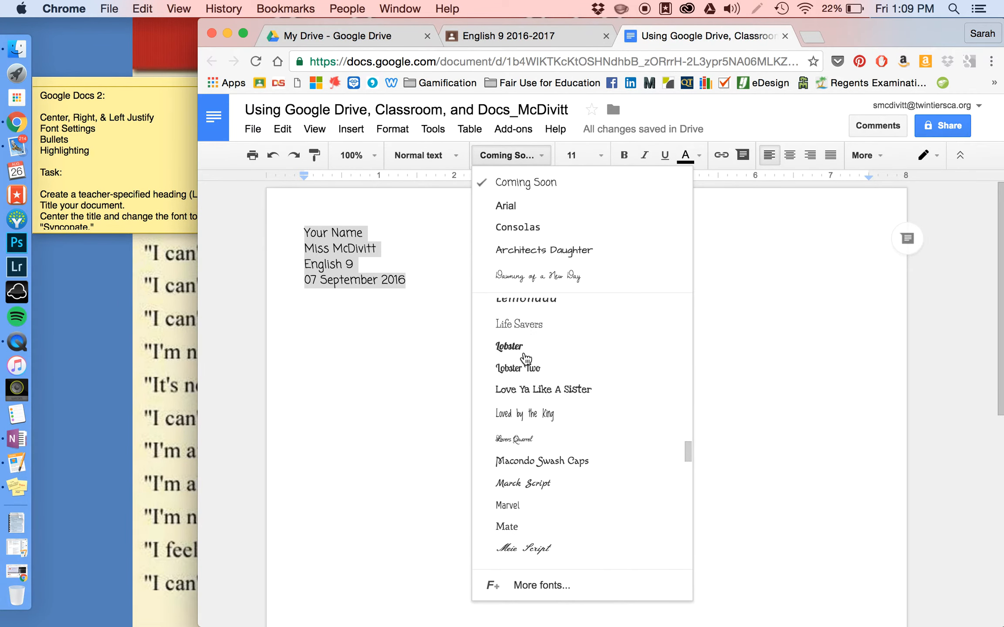
pyautogui.scroll(-5, 526, 358)
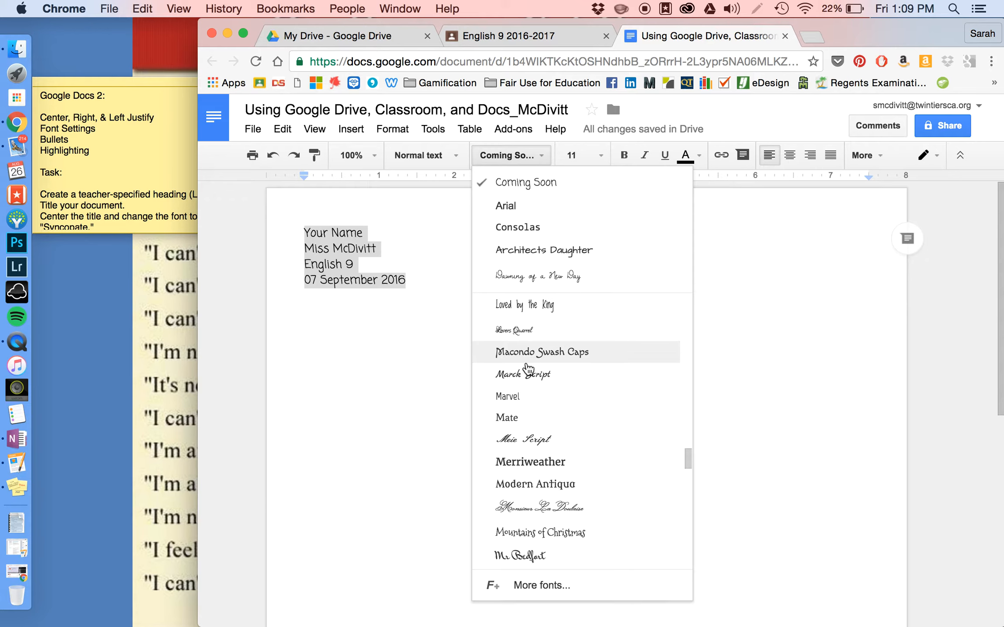
pyautogui.scroll(-10, 526, 396)
pyautogui.scroll(-10, 539, 410)
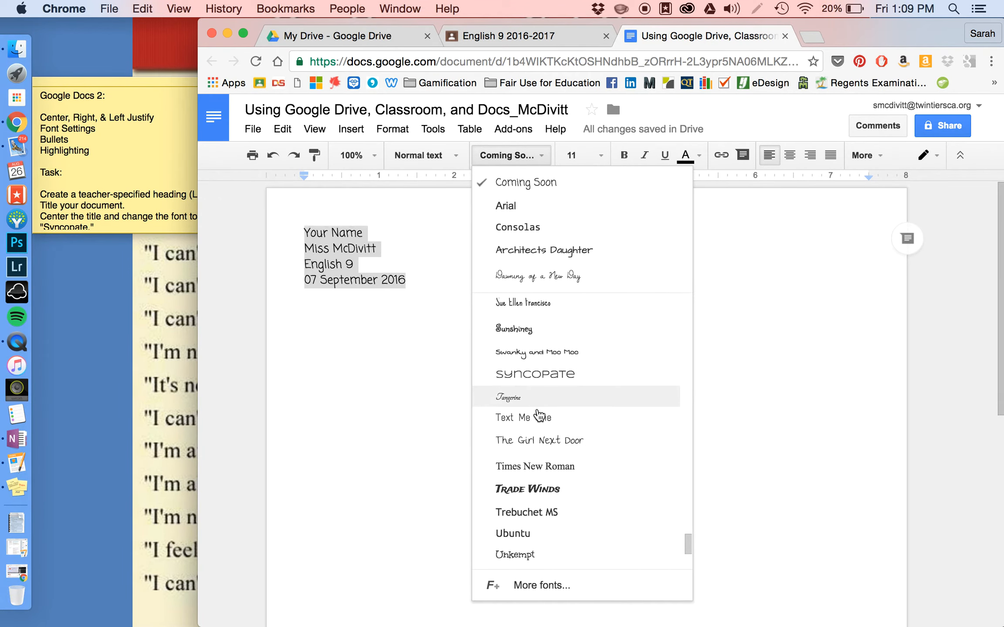
pyautogui.click(541, 467)
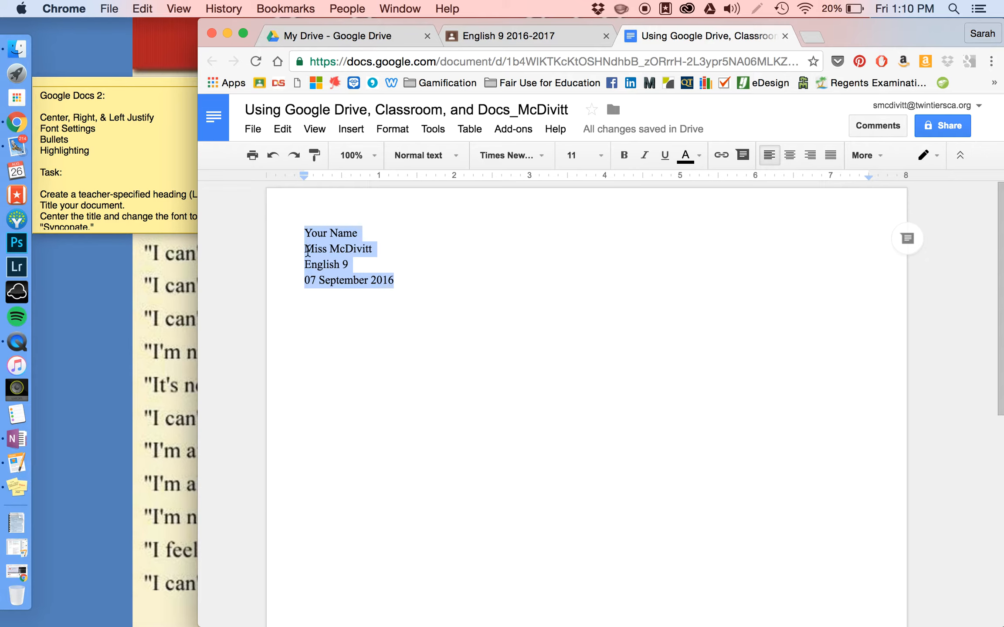
# - Try font sizes 60 and 8 on the selected heading lines
pyautogui.click(602, 156)
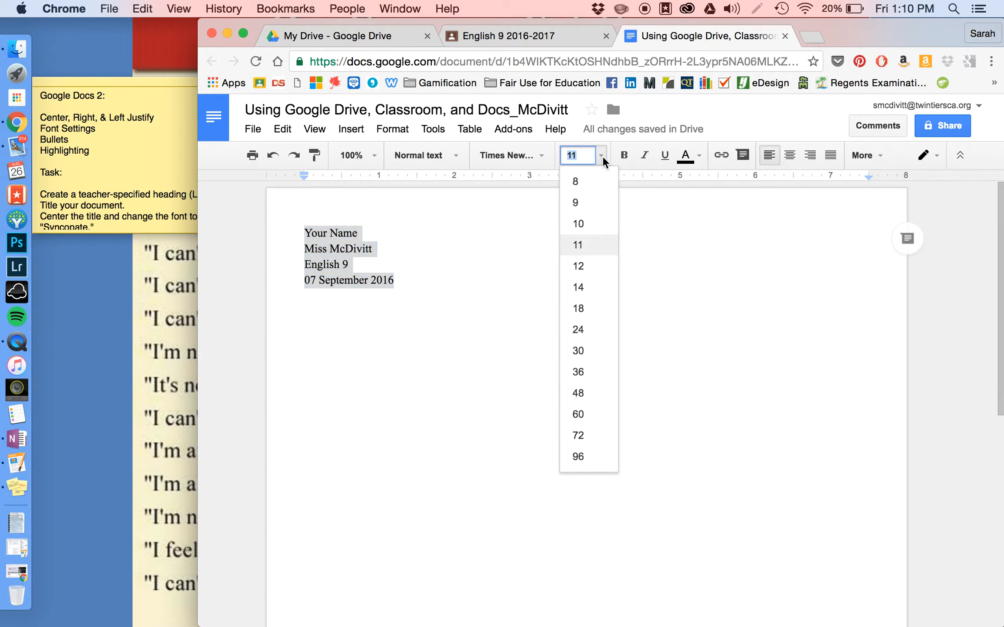
pyautogui.click(594, 415)
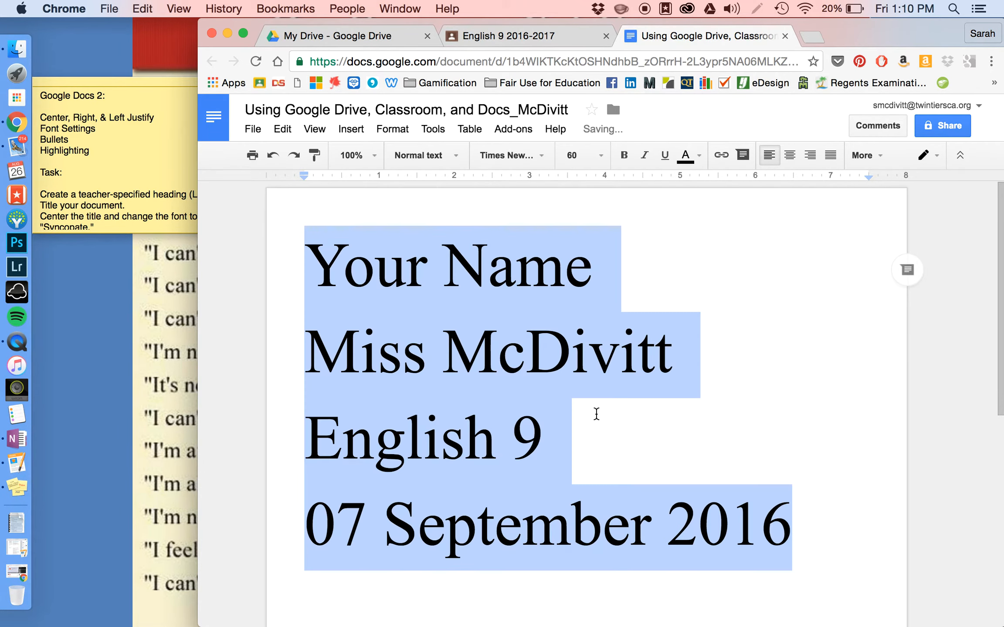
pyautogui.click(597, 155)
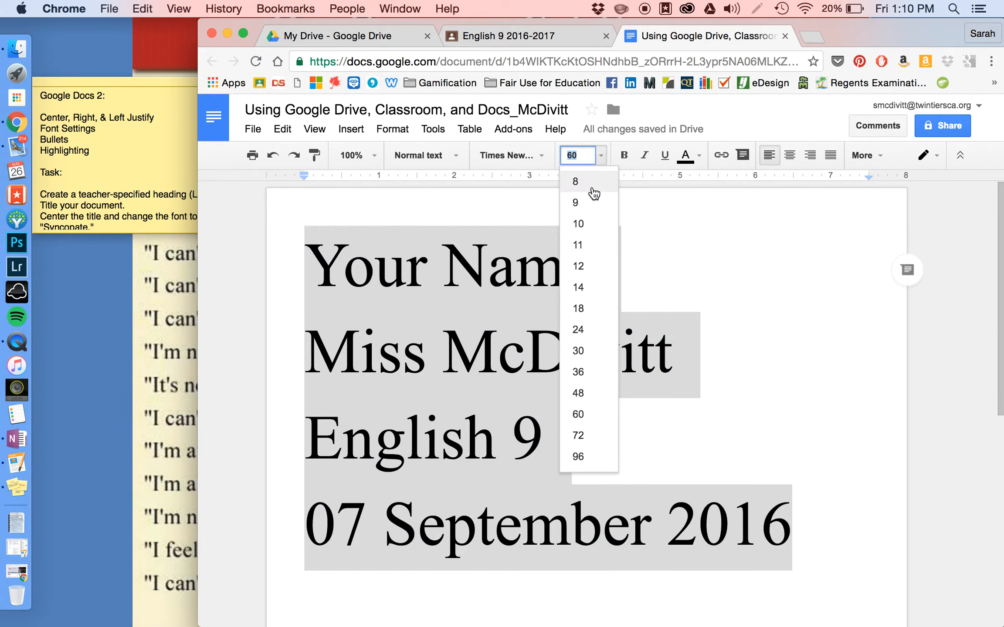
pyautogui.click(593, 188)
pyautogui.click(597, 156)
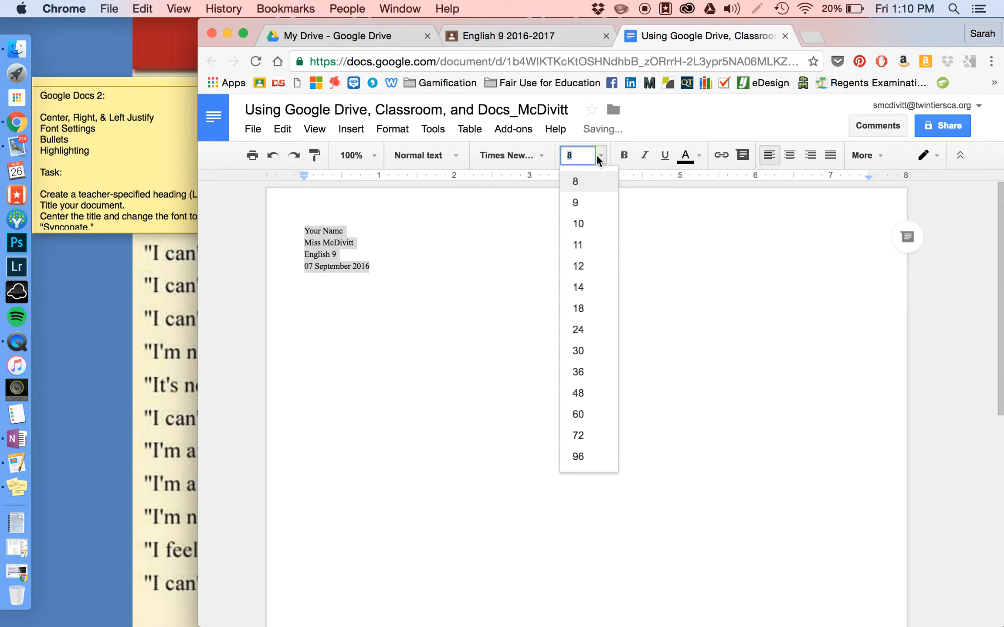
# - Try the Heading 1 style on the four heading lines and switch them to the Title style
pyautogui.click(439, 162)
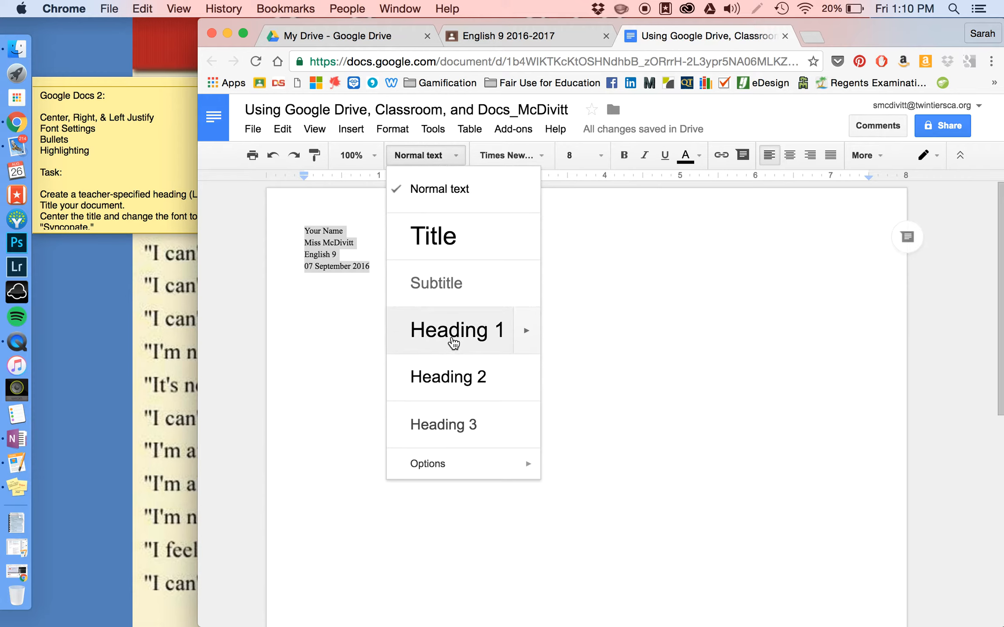
pyautogui.click(453, 343)
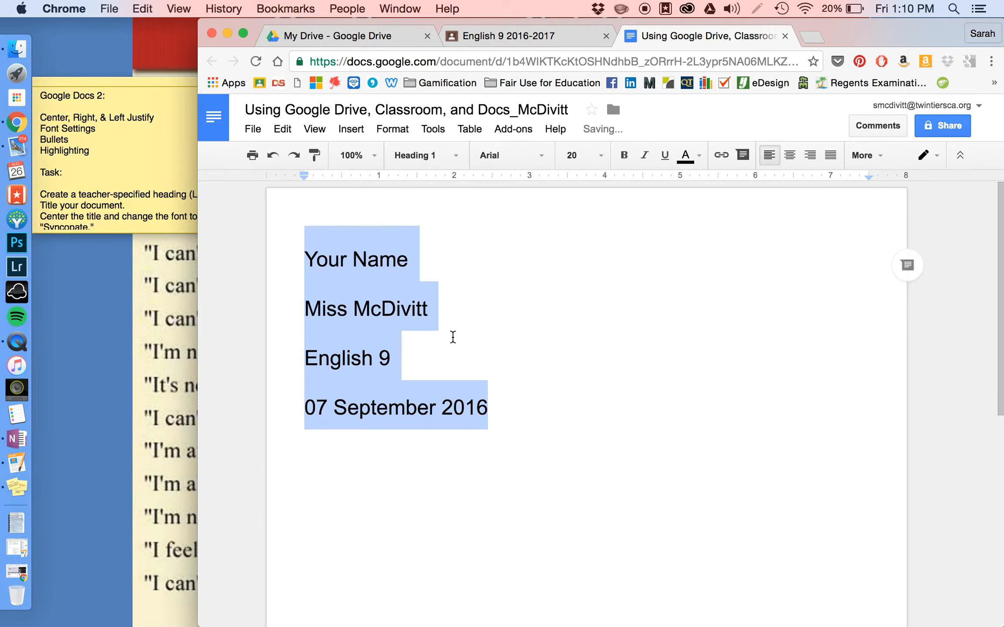
pyautogui.click(457, 156)
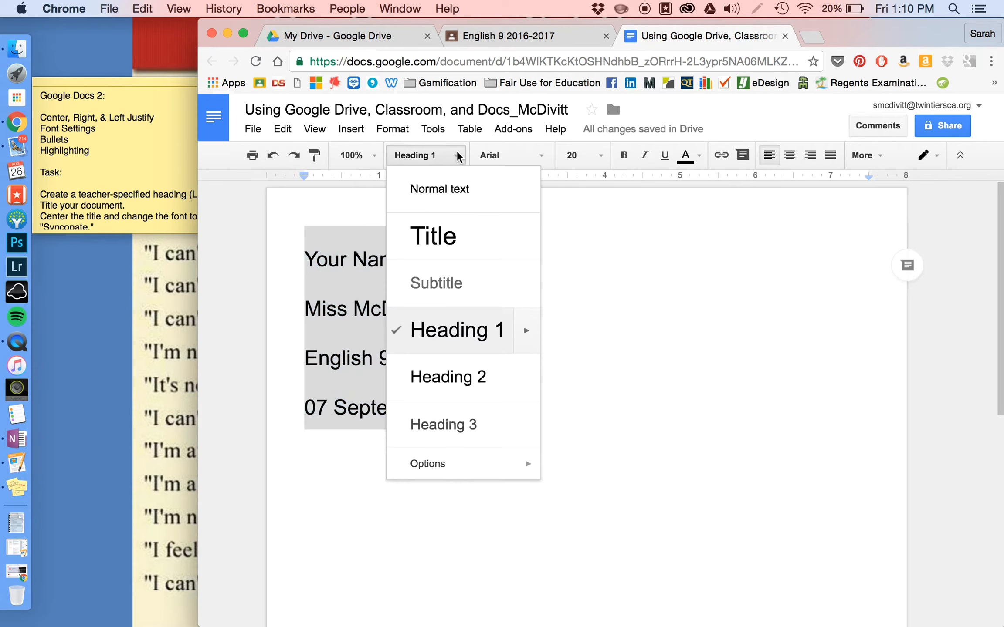
pyautogui.click(459, 243)
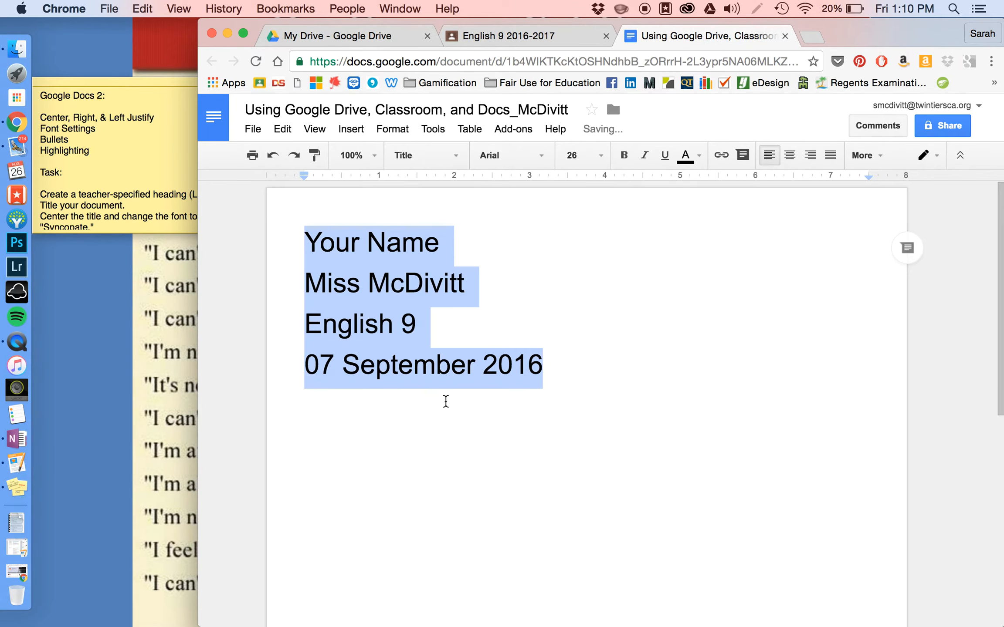
pyautogui.click(456, 156)
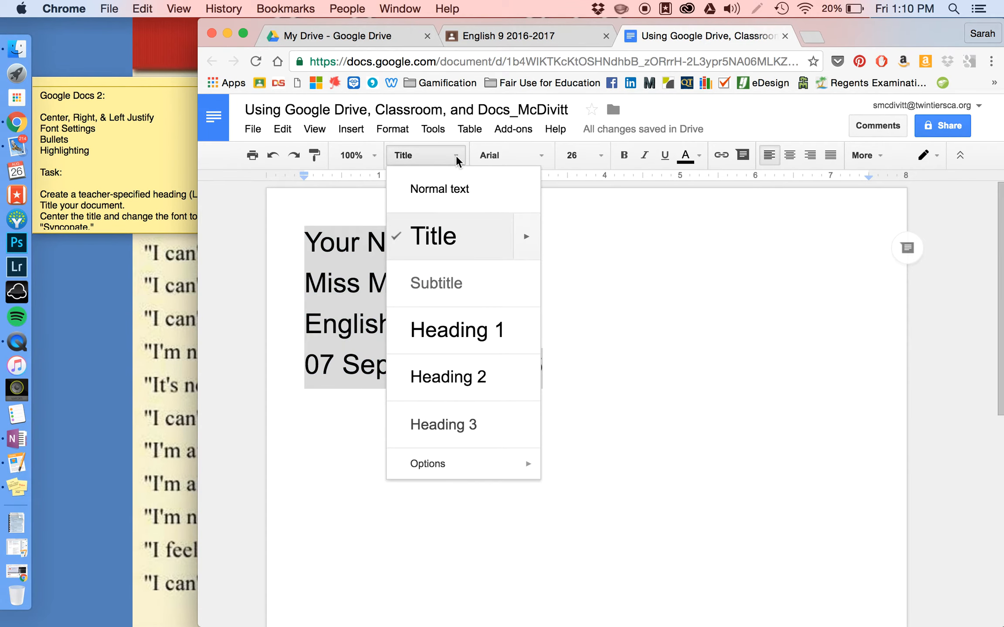
# - Set the four heading lines to Times New Roman at size 12
pyautogui.click(542, 156)
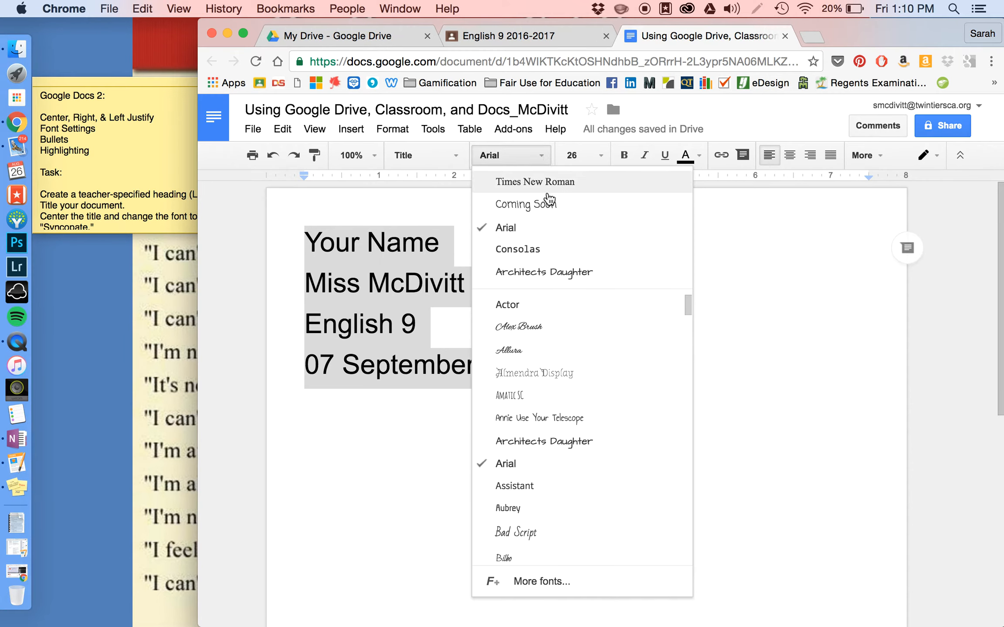
pyautogui.click(540, 183)
pyautogui.click(600, 157)
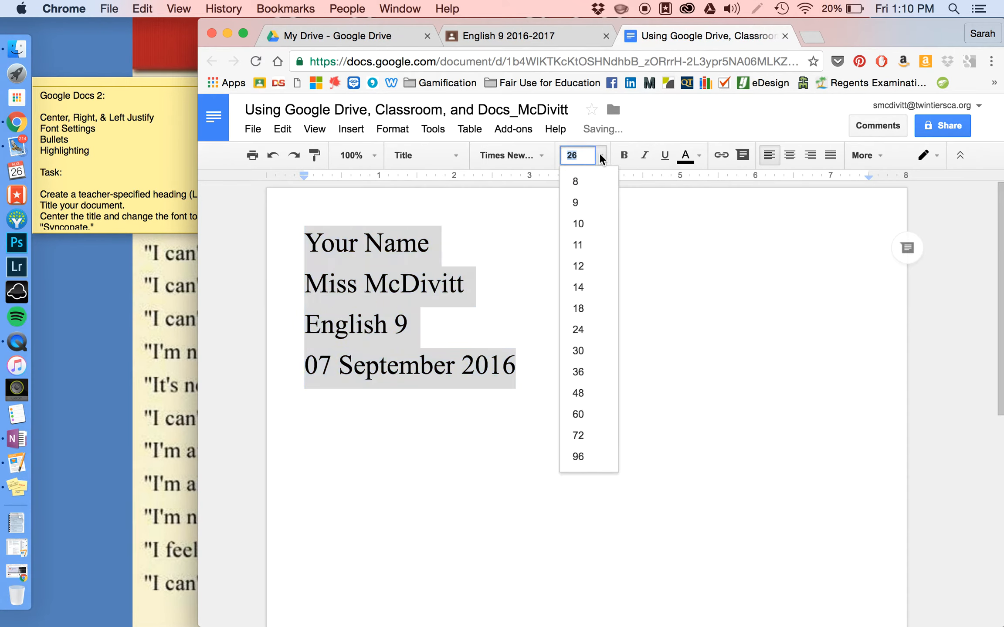
pyautogui.click(584, 269)
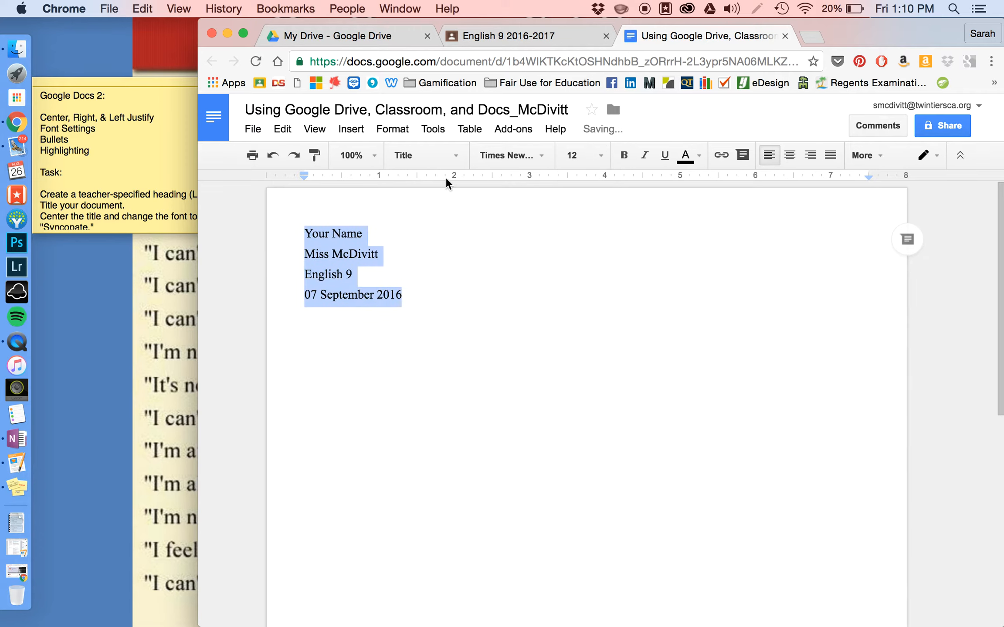
# - Update the Heading 1 style to match the formatting of the selected heading lines
pyautogui.click(460, 155)
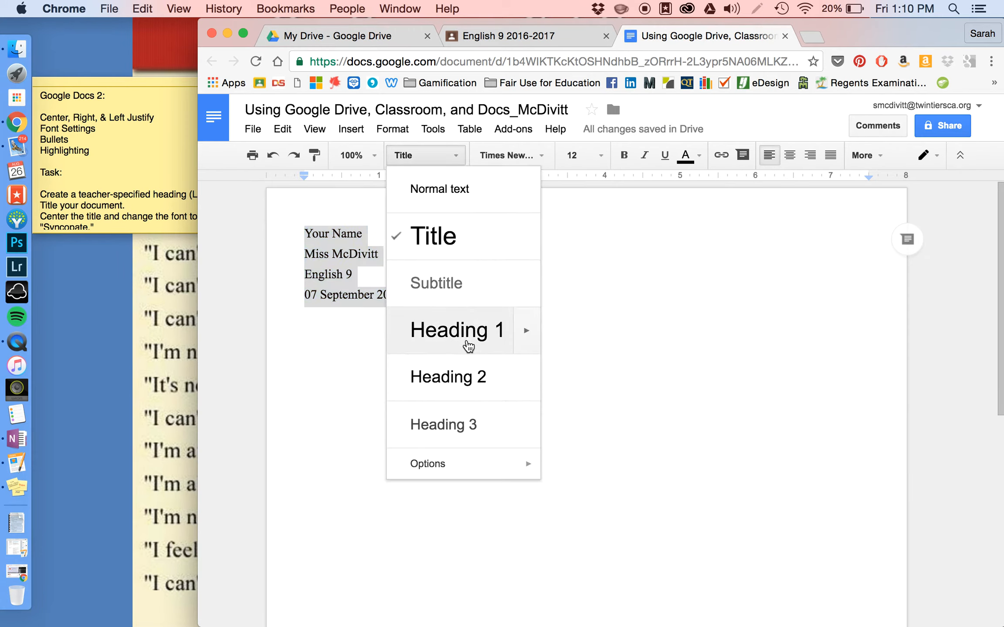
pyautogui.moveTo(526, 347)
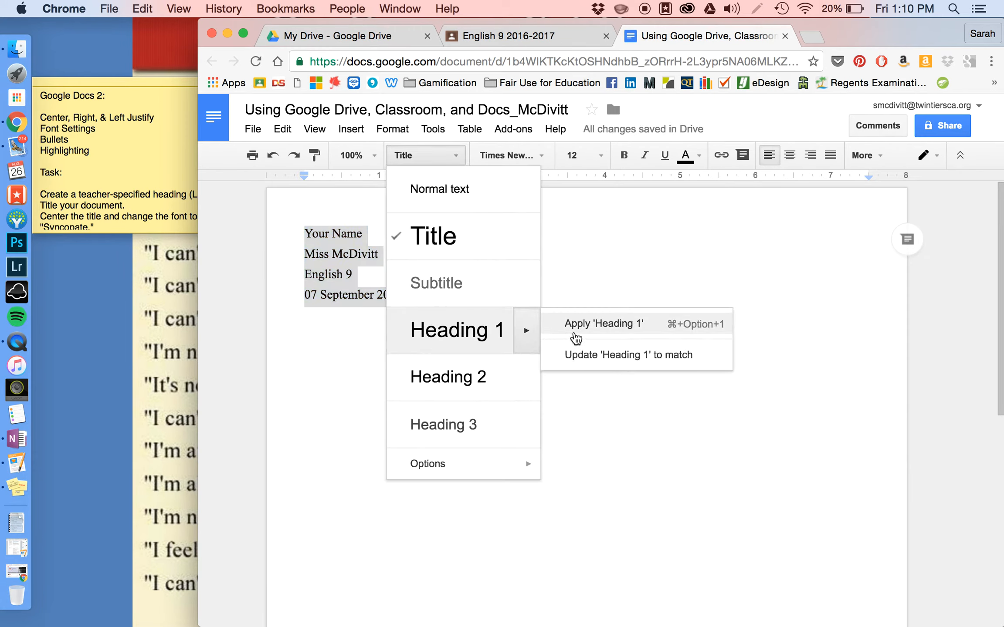
pyautogui.click(578, 353)
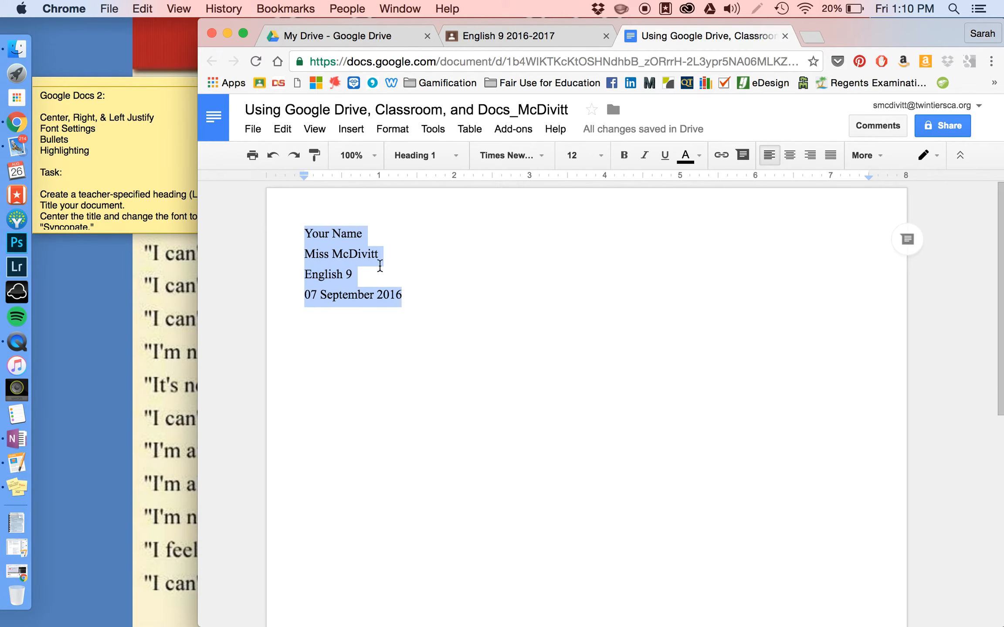
# - Add the word "hello" a few lines below the date and apply the Heading 1 style to it
pyautogui.click(444, 341)
pyautogui.press('Return')
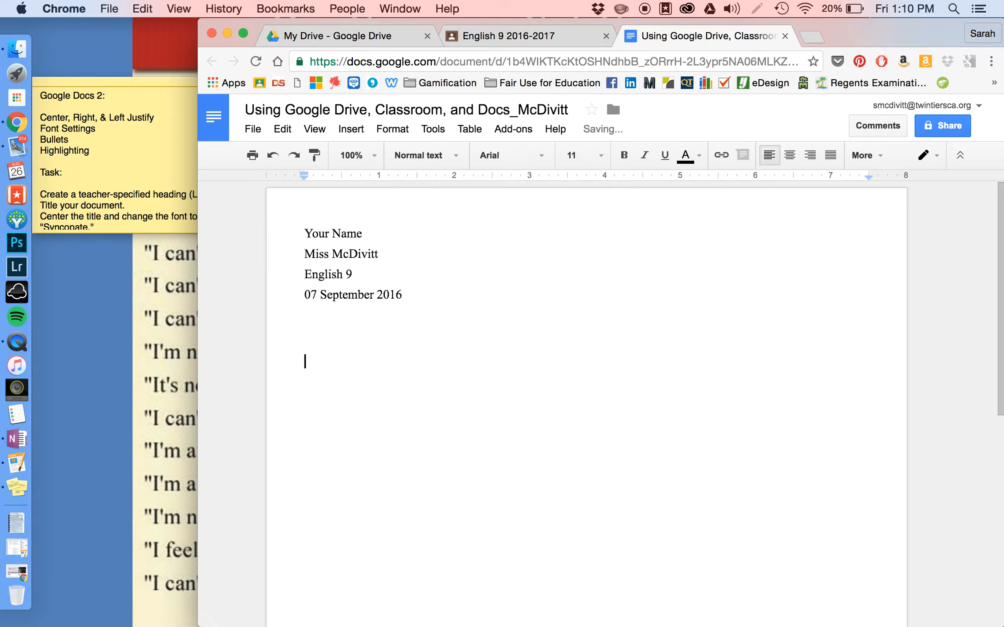
pyautogui.write('hello')
pyautogui.doubleClick(323, 362)
pyautogui.click(424, 155)
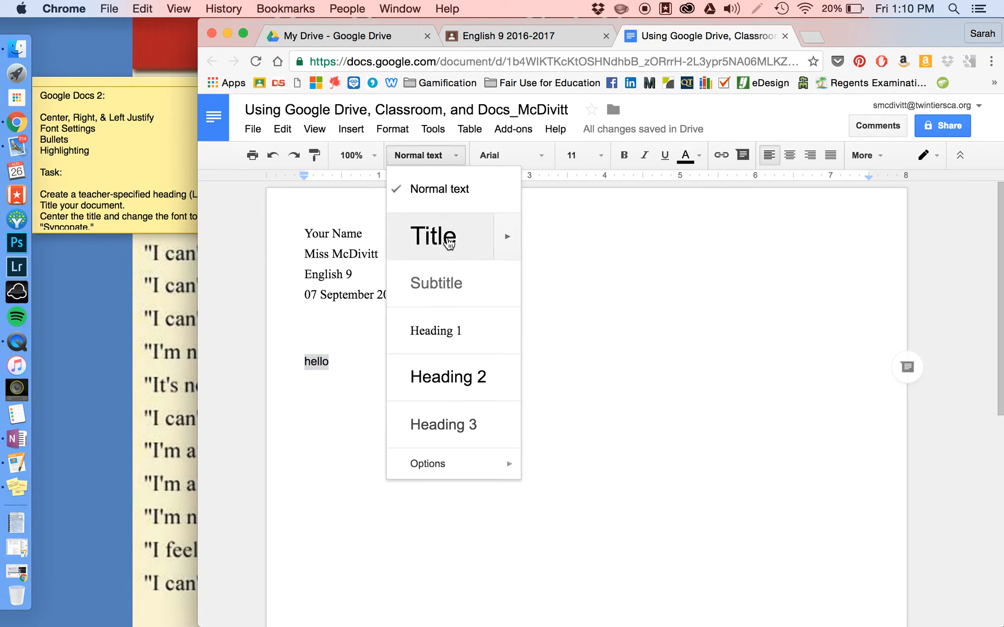
pyautogui.click(463, 332)
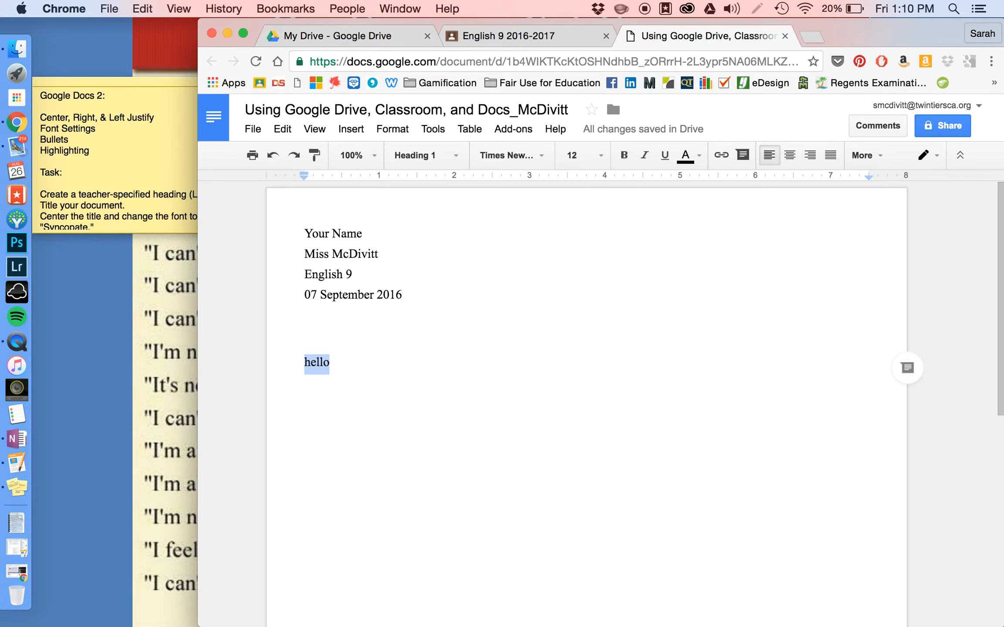
# - Delete the word "hello" and the empty lines below the date
pyautogui.press('BackSpace')
pyautogui.press('BackSpace')
pyautogui.press('BackSpace')
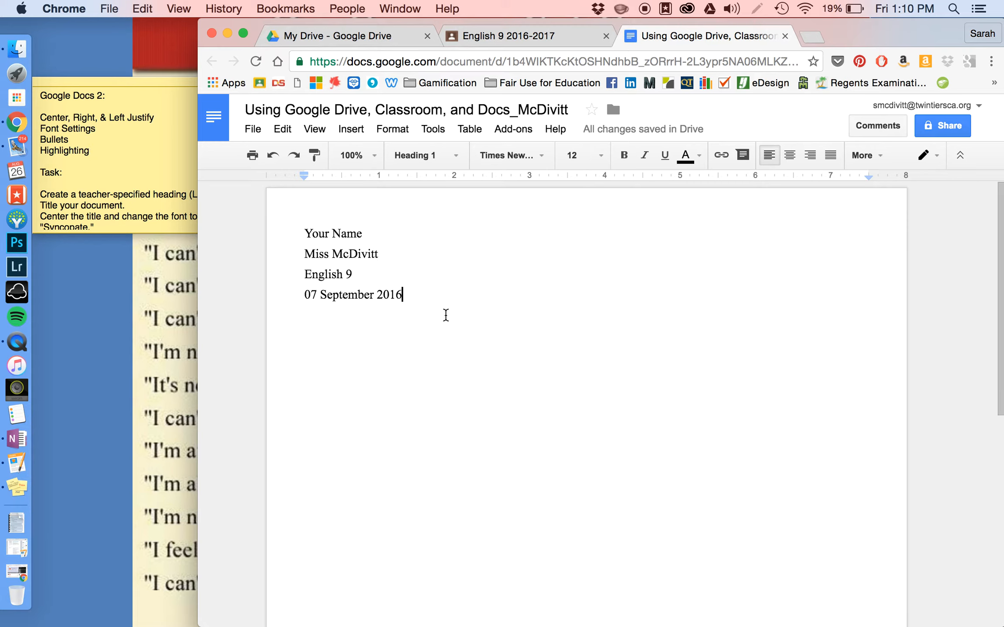
# - Widen the browser window and start a bulleted list below the date with "Hello" as its first item
pyautogui.press('Return')
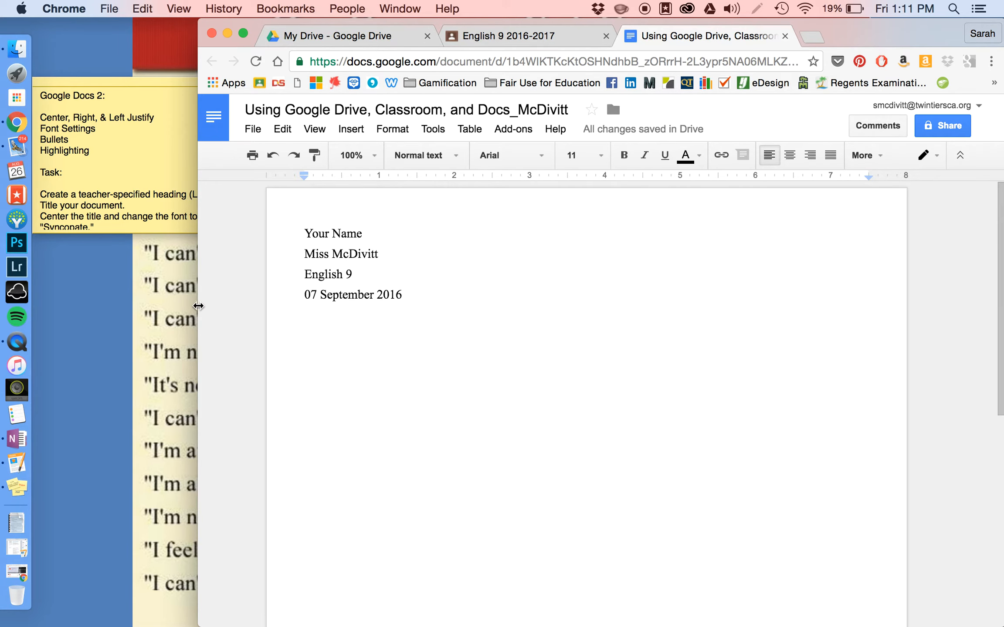
pyautogui.moveTo(197, 307); pyautogui.dragTo(79, 296)
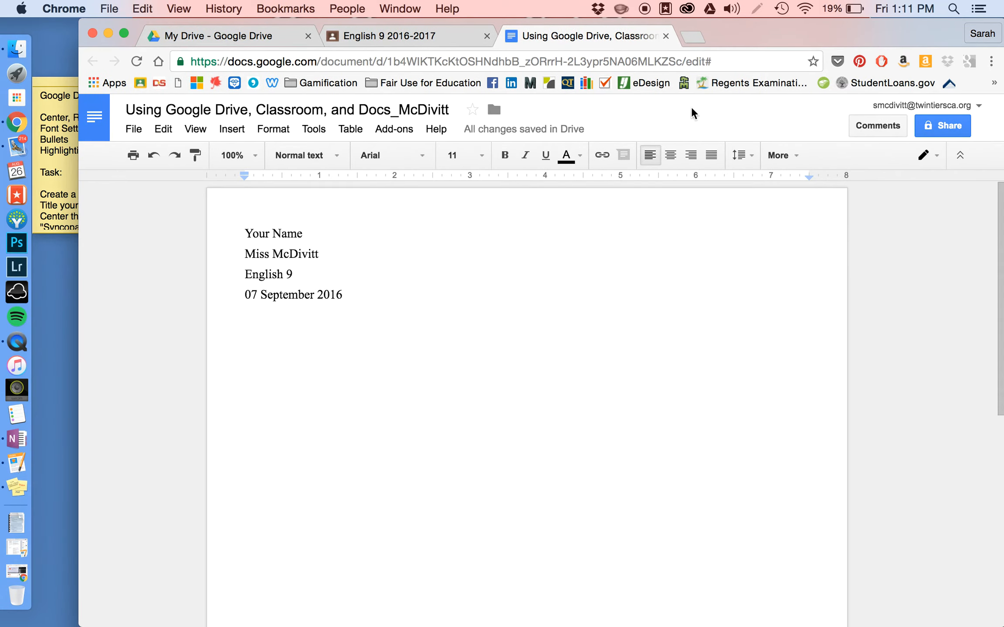
pyautogui.click(797, 158)
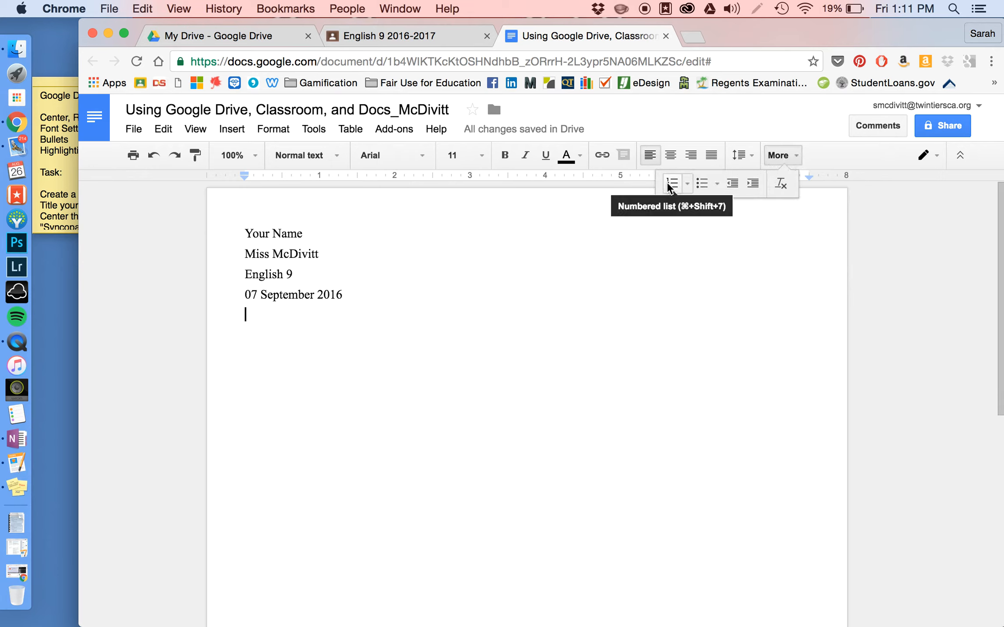
pyautogui.click(702, 183)
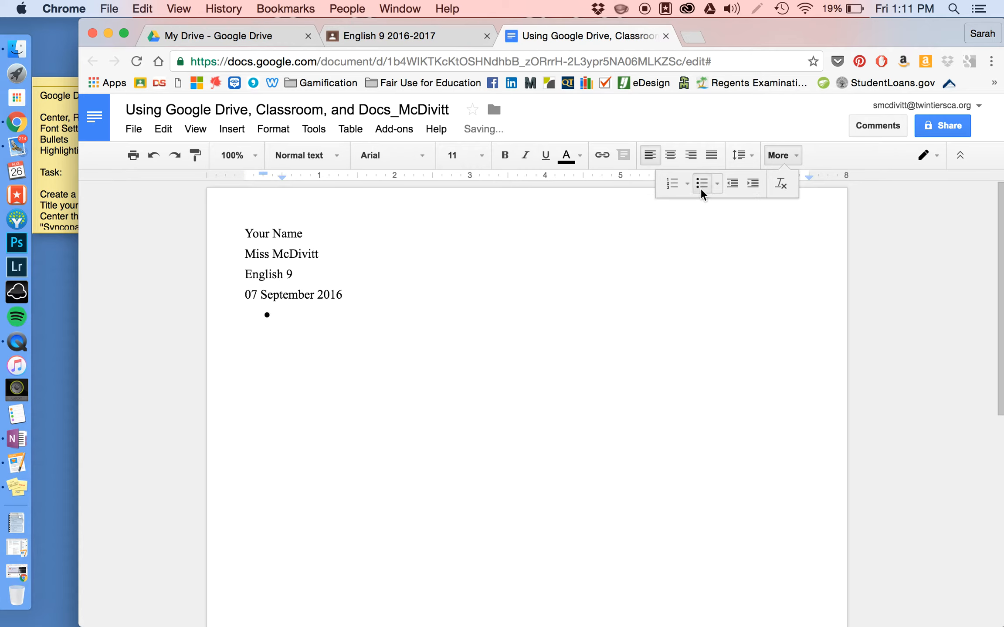
pyautogui.press('Return')
pyautogui.click(699, 182)
pyautogui.write('Hello')
pyautogui.press('Return')
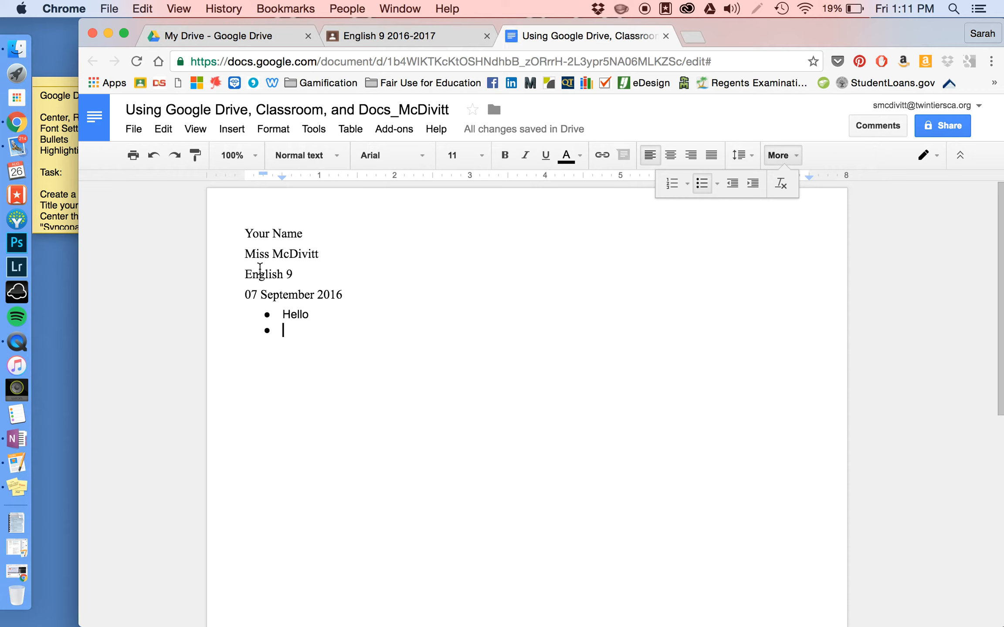
# - Set all text in the document, including the bulleted list, to Times New Roman at size 12
pyautogui.click(246, 232)
pyautogui.press('super+a')
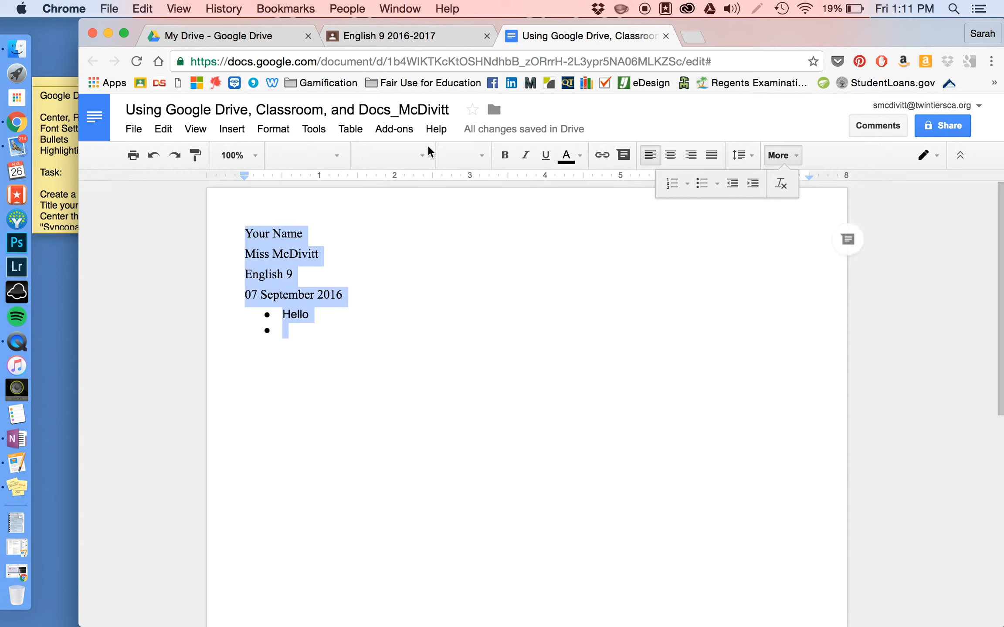
pyautogui.click(419, 156)
pyautogui.click(421, 185)
pyautogui.click(482, 156)
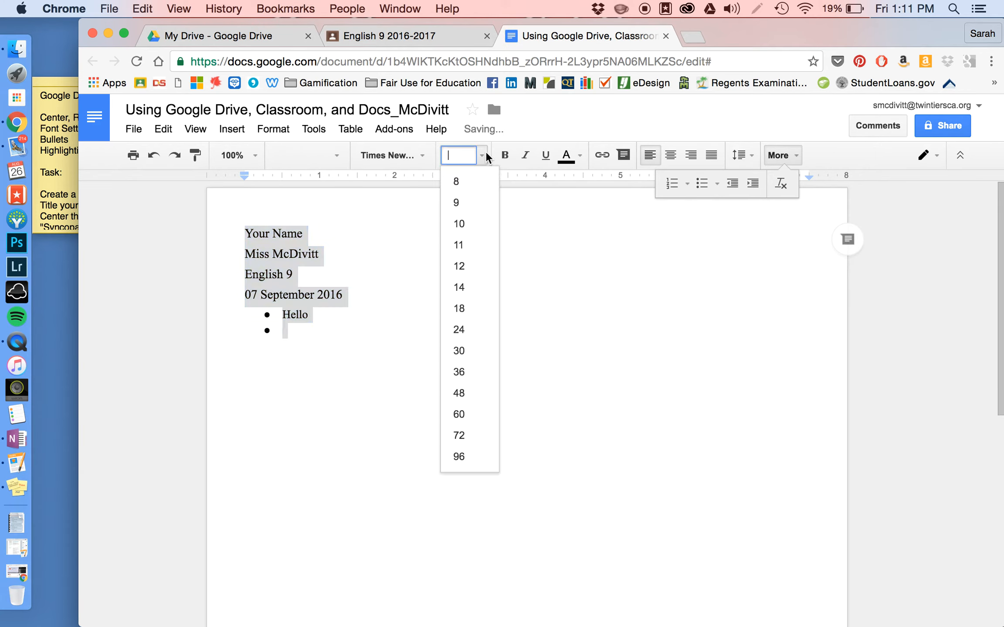
pyautogui.click(474, 265)
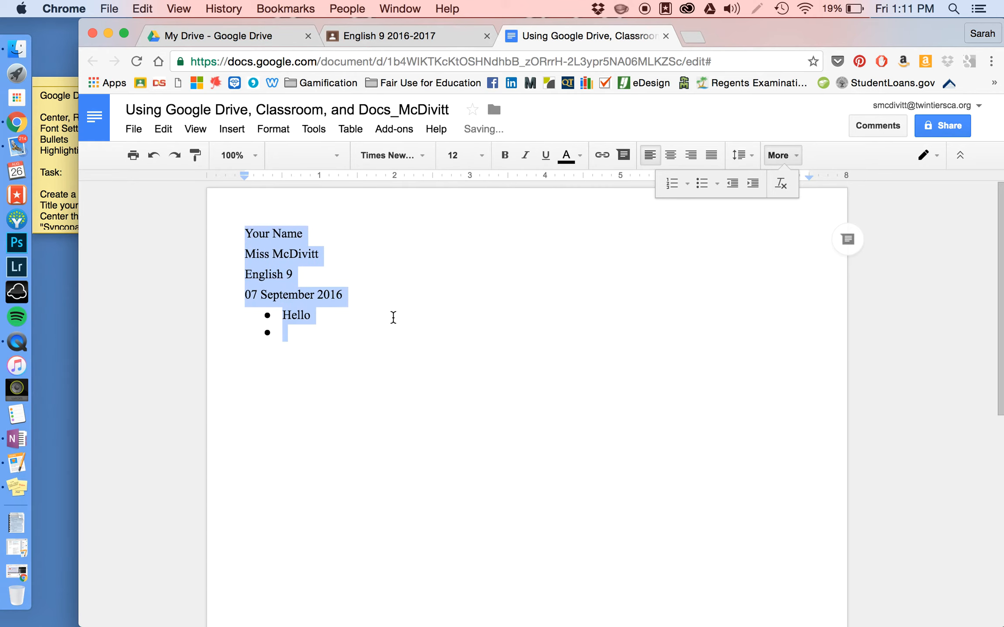
# - Delete the bulleted list below the date and narrow the browser window to uncover the task note
pyautogui.click(363, 341)
pyautogui.moveTo(282, 315); pyautogui.dragTo(307, 342)
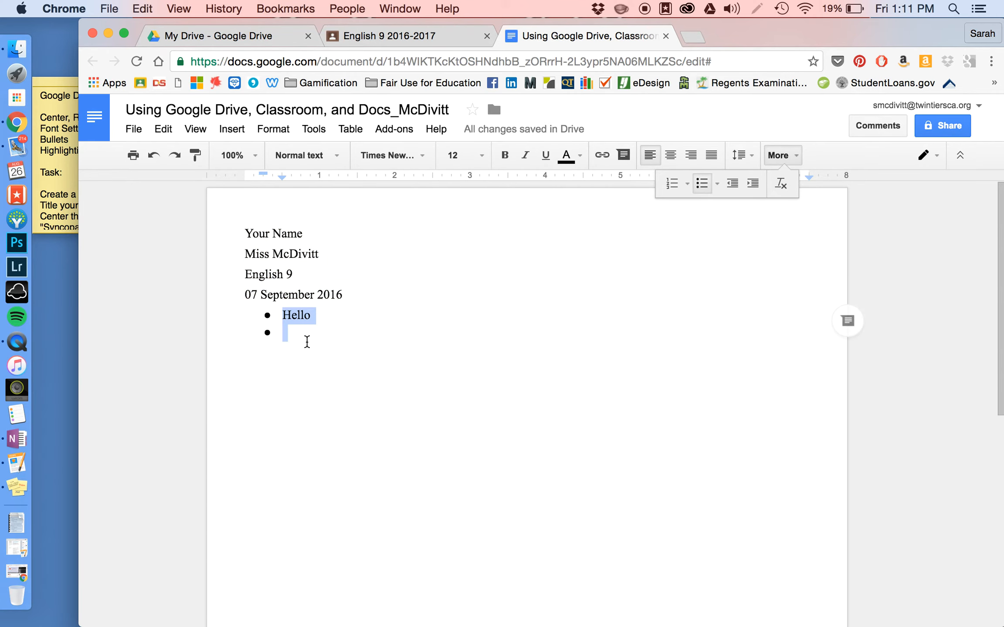
pyautogui.press('BackSpace')
pyautogui.press('BackSpace')
pyautogui.press('BackSpace')
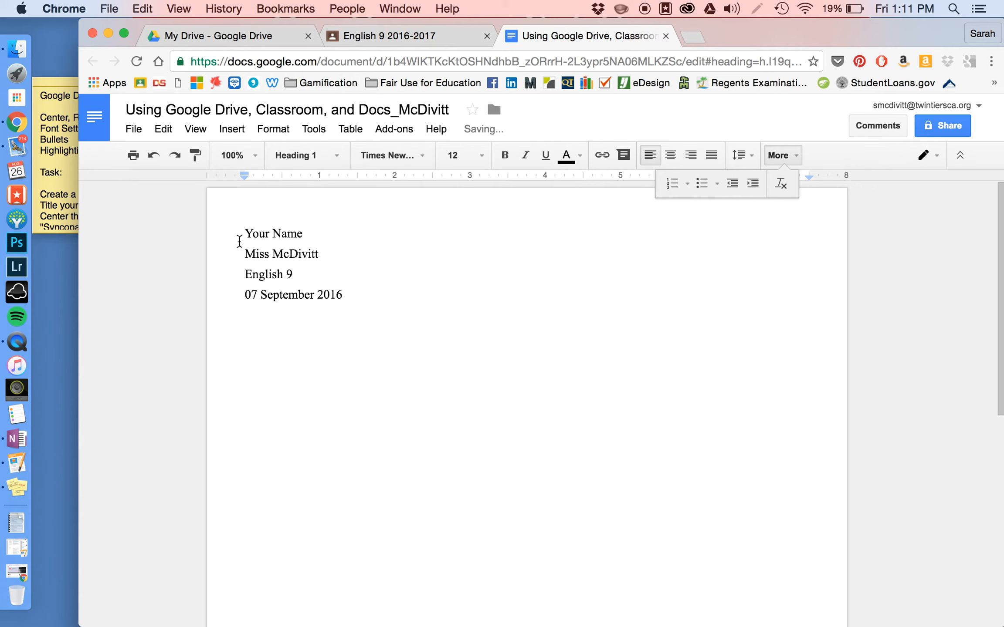
pyautogui.moveTo(78, 164); pyautogui.dragTo(214, 174)
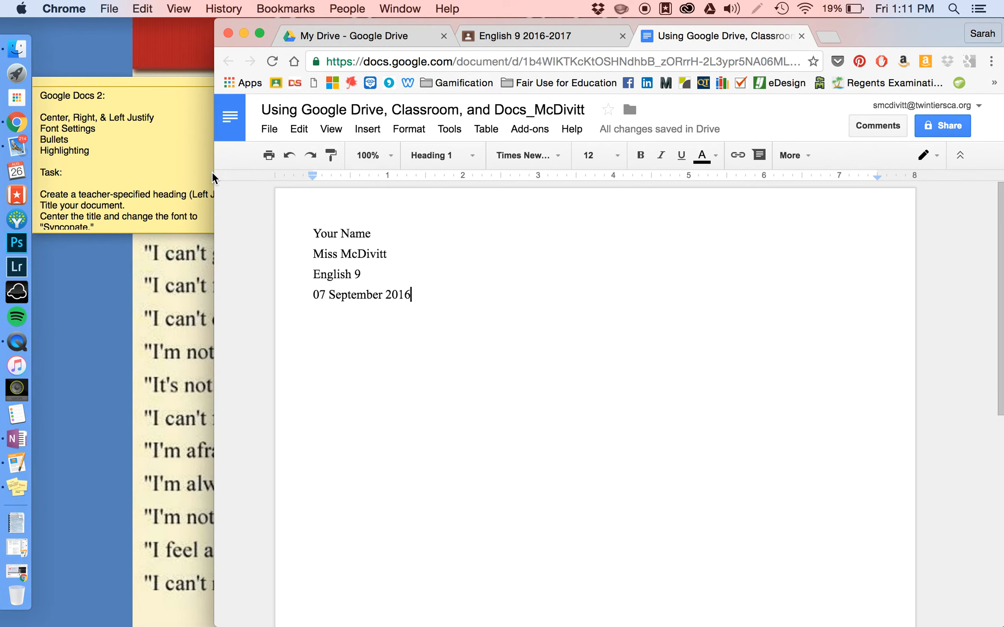
# - Change the text color of the "Your Name" line to purple and highlight it in magenta
pyautogui.moveTo(315, 232); pyautogui.dragTo(370, 234)
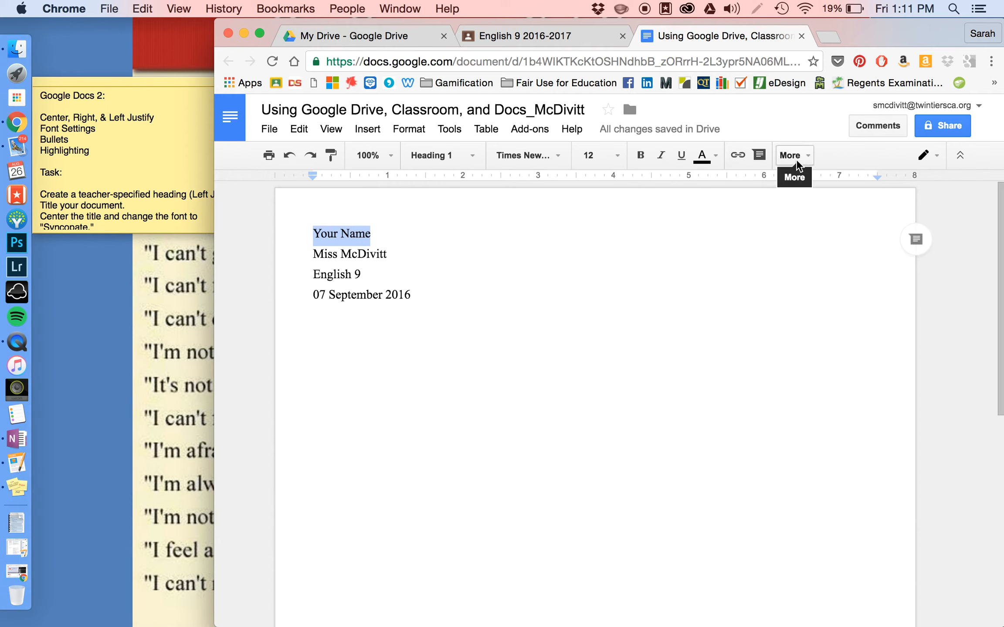
pyautogui.click(715, 156)
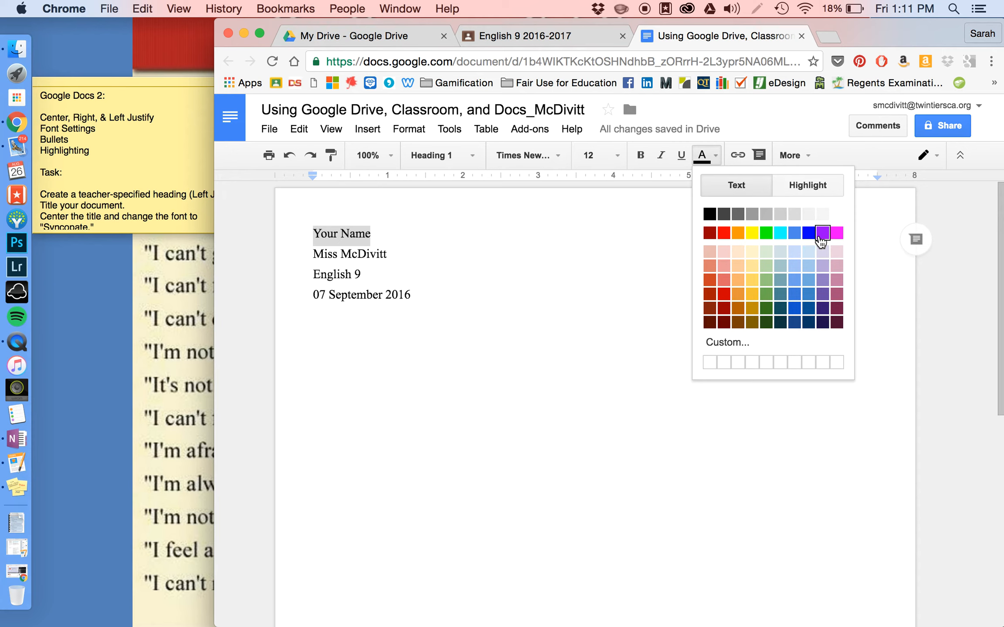
pyautogui.click(819, 236)
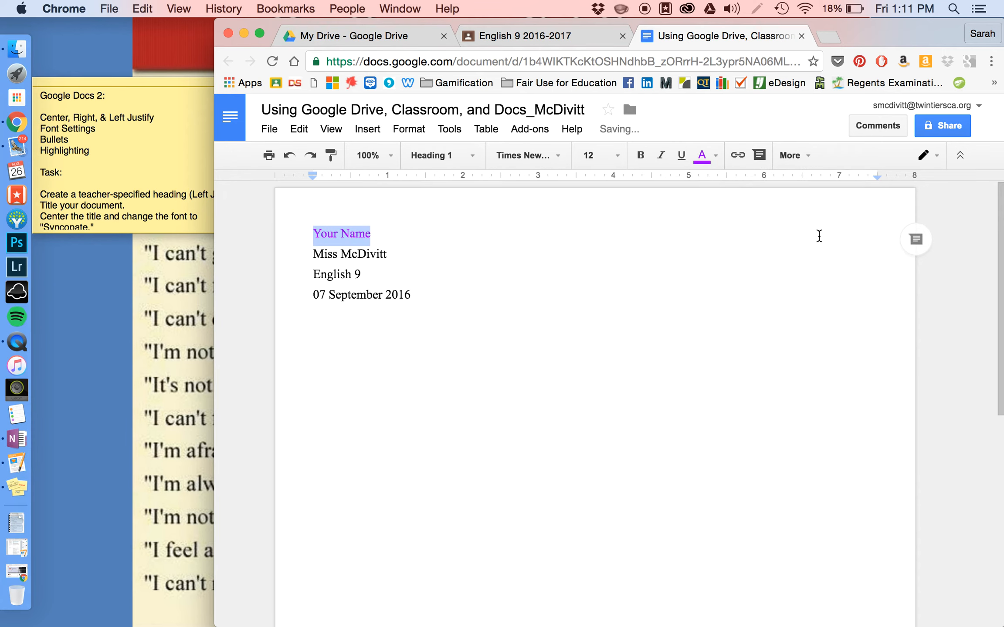
pyautogui.click(706, 157)
pyautogui.click(806, 187)
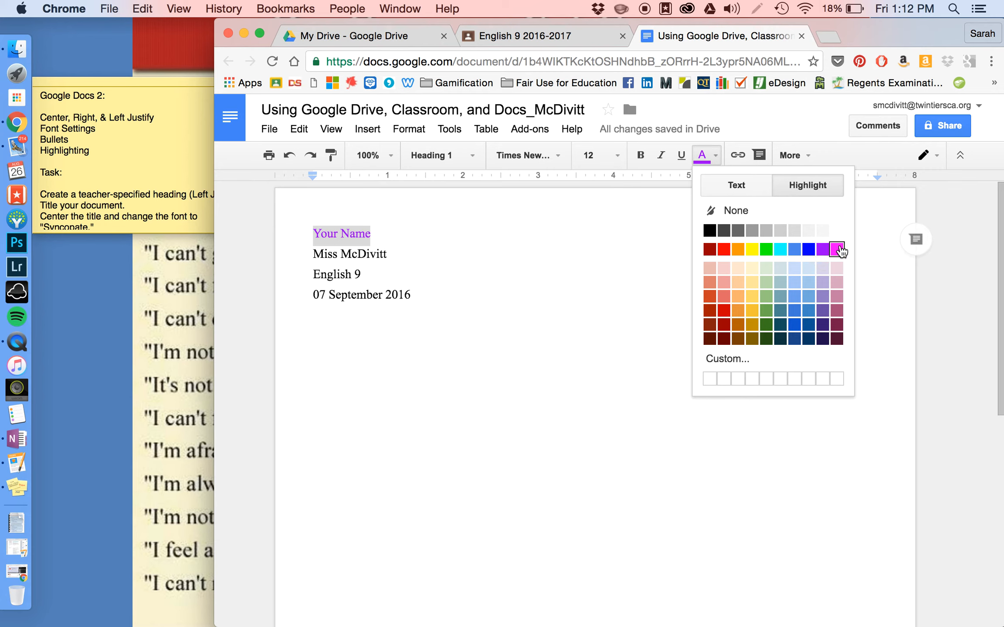
pyautogui.click(837, 249)
pyautogui.click(740, 262)
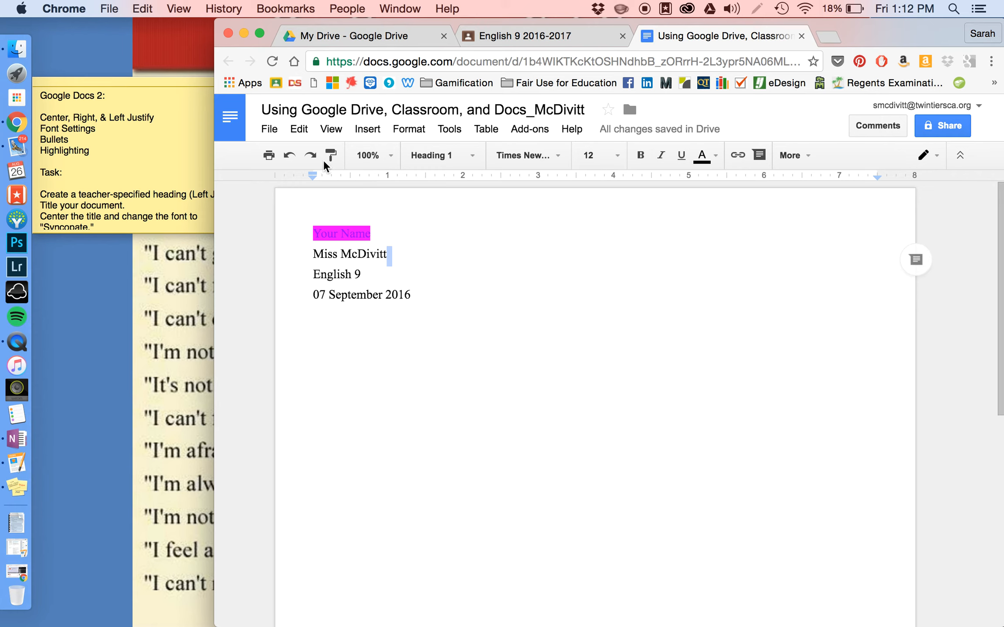
# - Switch to the Stickies note and review the task instructions for the title, name color and bulleted list
pyautogui.click(177, 181)
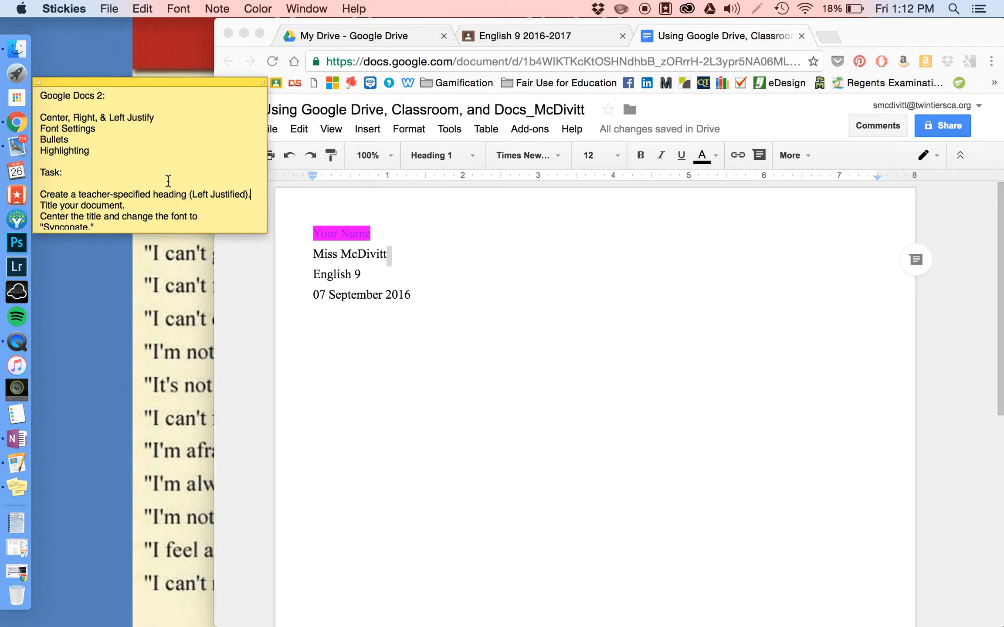
pyautogui.scroll(-4, 168, 180)
pyautogui.scroll(-1, 168, 180)
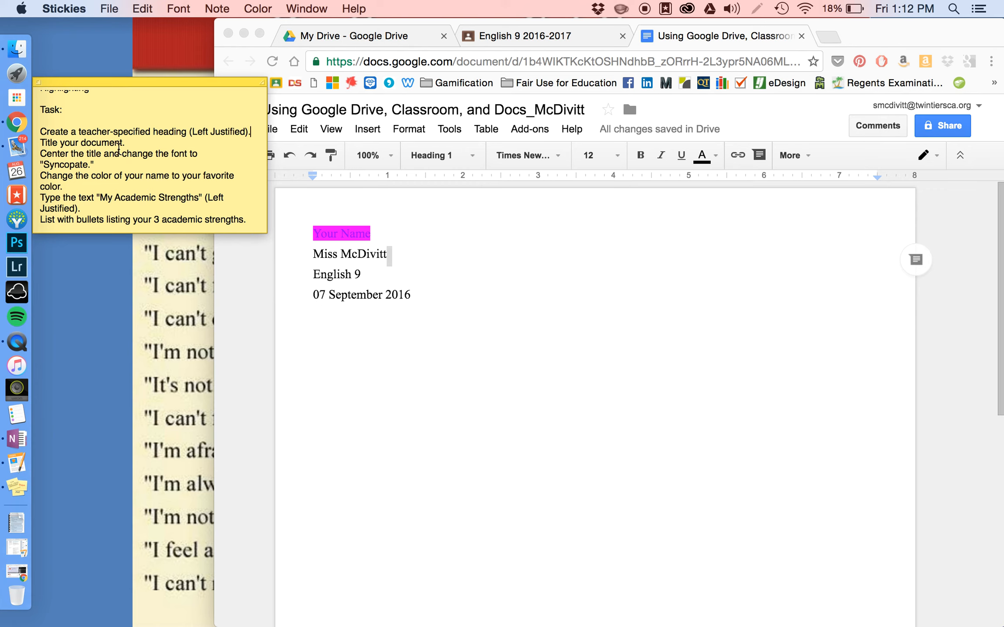
# - Return to the document in Chrome and add a new line below the date
pyautogui.click(414, 291)
pyautogui.click(413, 290)
pyautogui.press('Return')
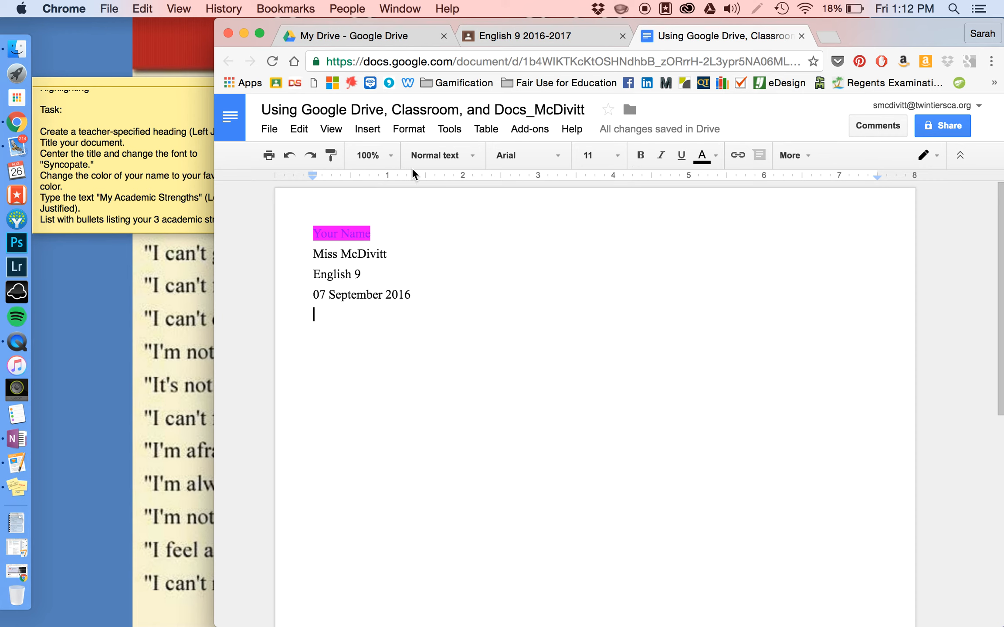
# - Check the end of the task list in the Stickies note for the academic strengths instructions
pyautogui.click(91, 188)
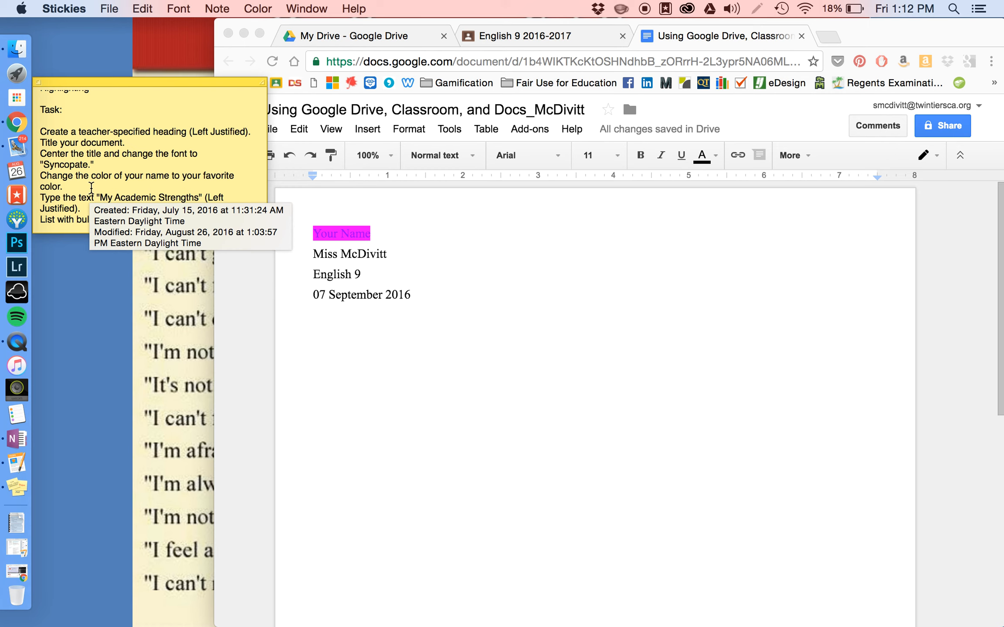
pyautogui.scroll(-1, 155, 160)
pyautogui.click(403, 296)
pyautogui.press('Return')
pyautogui.click(141, 202)
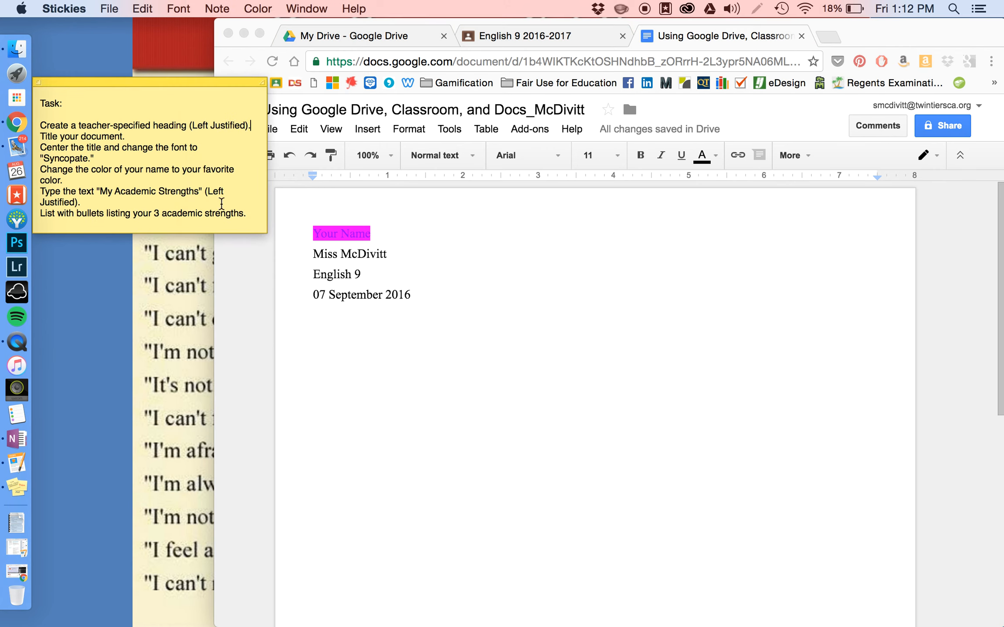